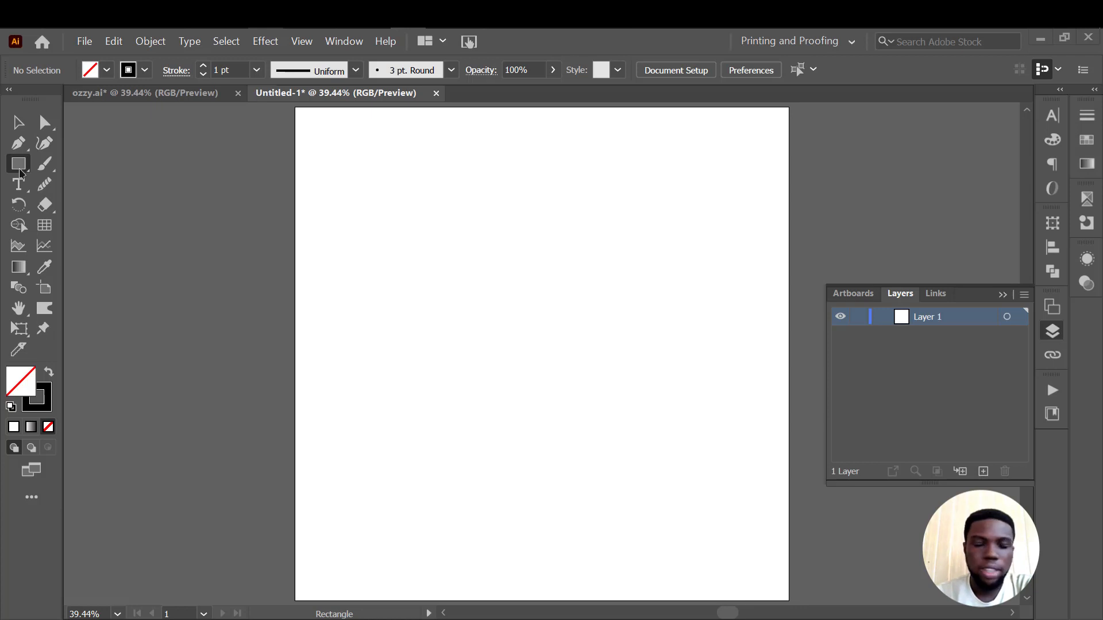
- Draw a wide rectangle near the artboard's upper-left, a second rectangle in the middle, and a square near the upper-right with the Rectangle tool
{"action": "left_click", "coordinate": [20, 171]}
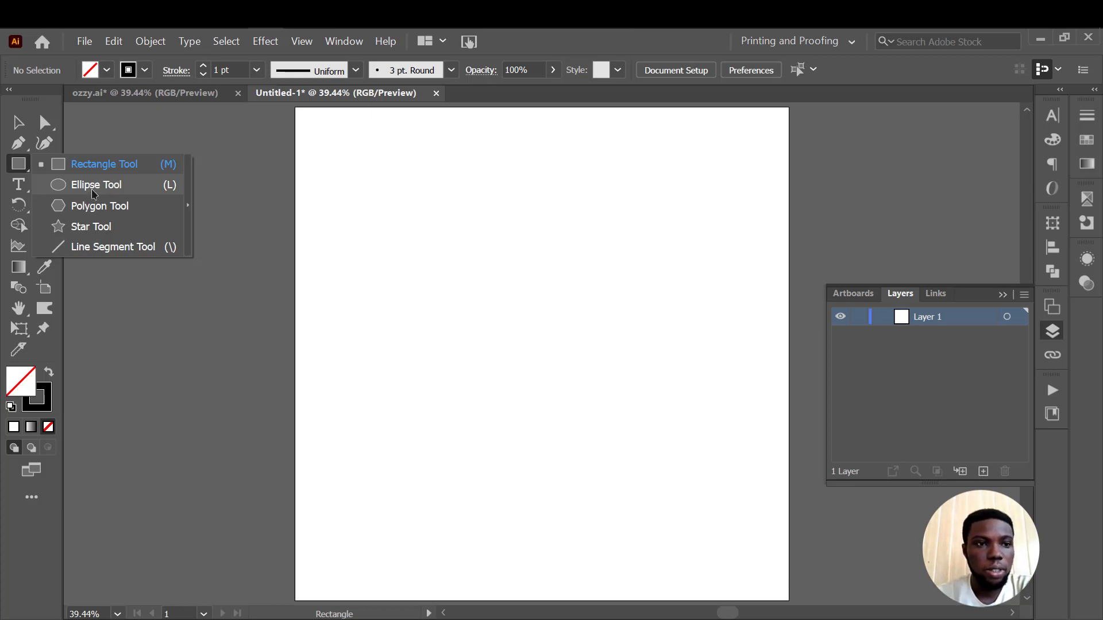
{"action": "left_click", "coordinate": [89, 168]}
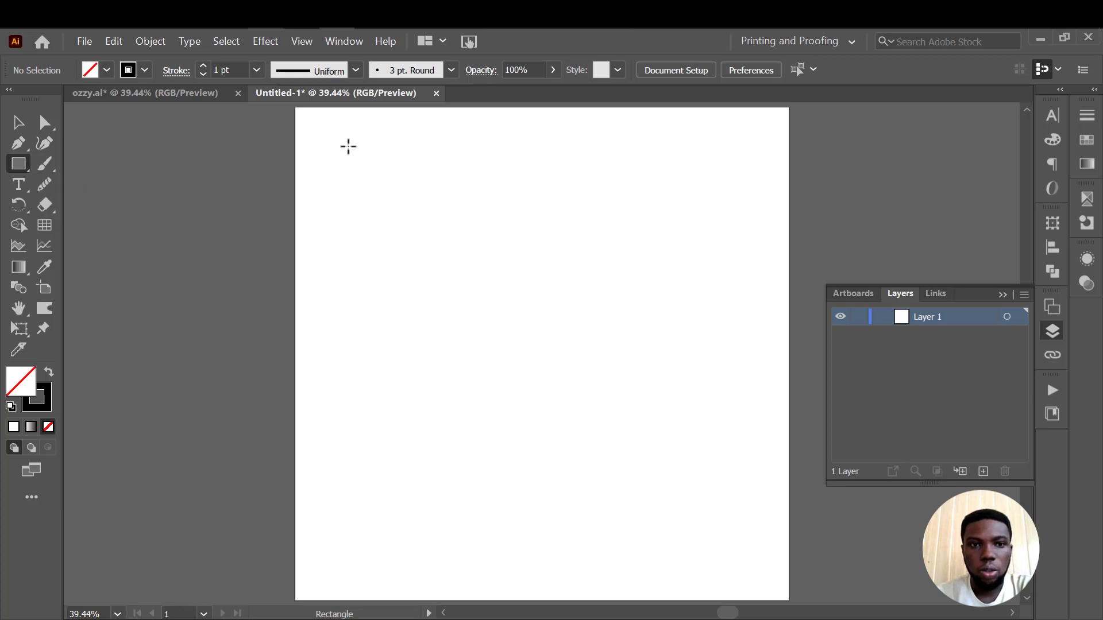
{"action": "left_click_drag", "start_coordinate": [337, 133], "coordinate": [555, 203]}
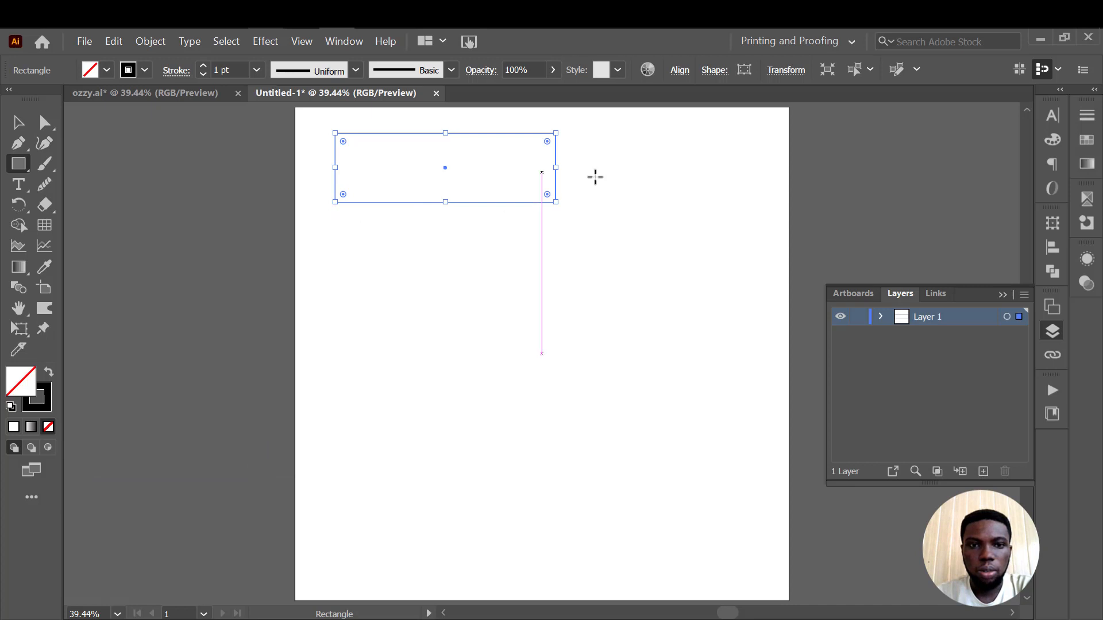
{"action": "left_click_drag", "start_coordinate": [608, 238], "coordinate": [451, 348]}
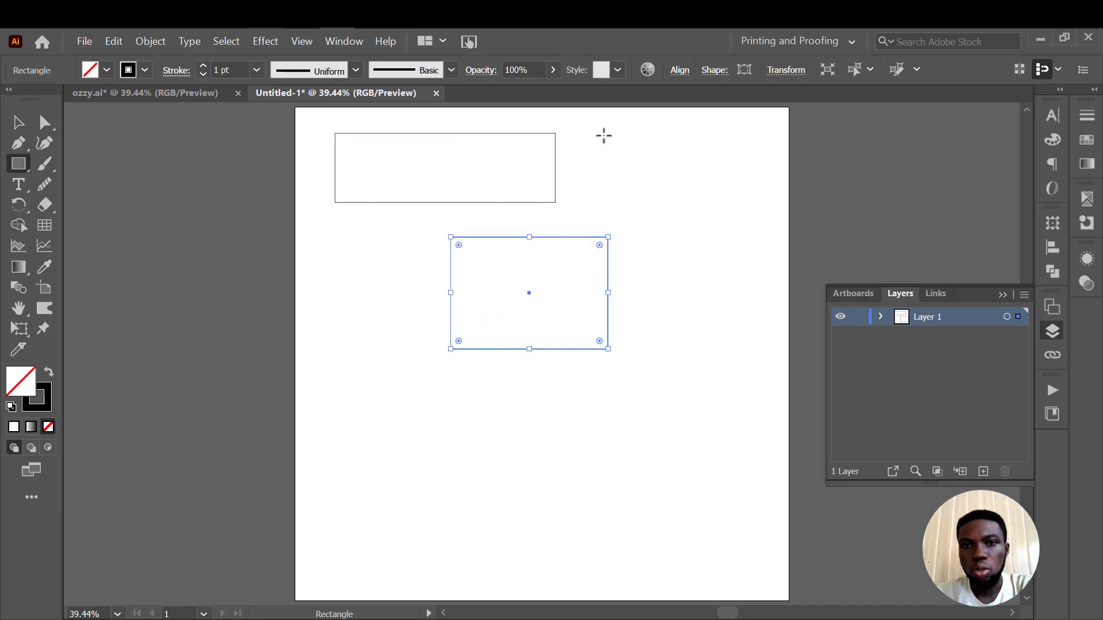
{"action": "left_click_drag", "start_coordinate": [604, 134], "coordinate": [692, 219]}
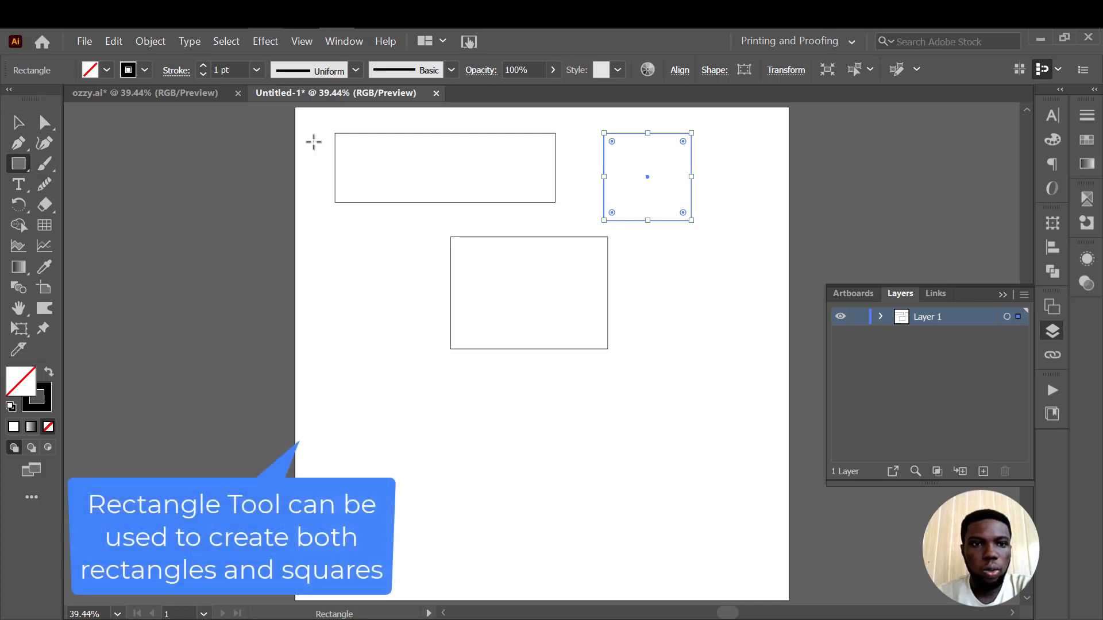
- Enlarge the upper-right square into a slightly wider rectangle, and reshape the middle rectangle into a narrow, tall one
{"action": "left_click", "coordinate": [15, 122]}
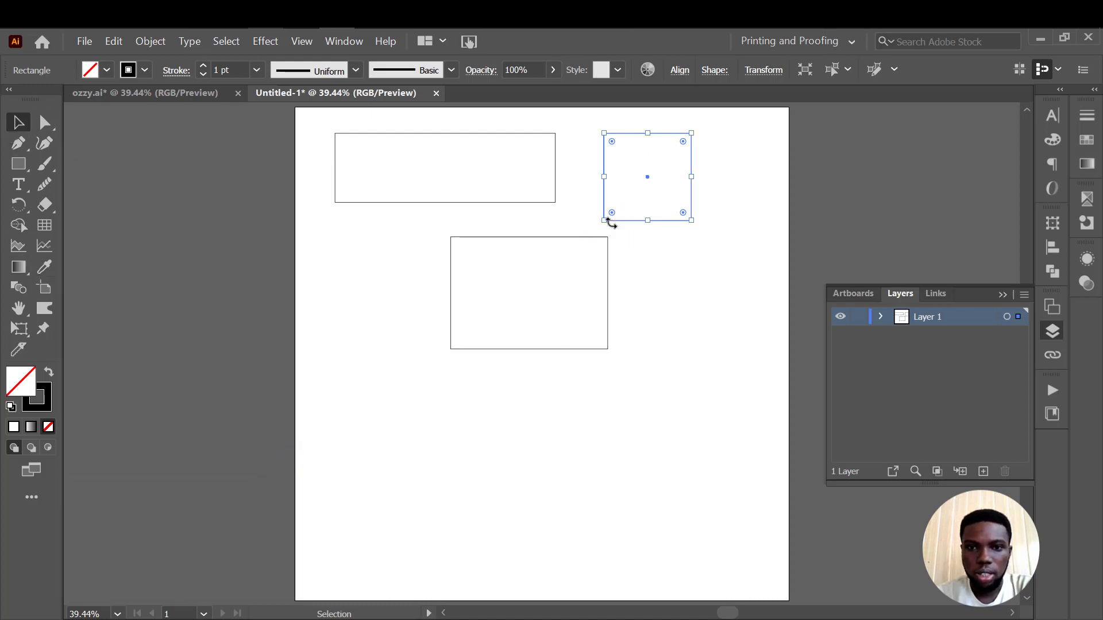
{"action": "left_click_drag", "start_coordinate": [604, 220], "coordinate": [579, 228]}
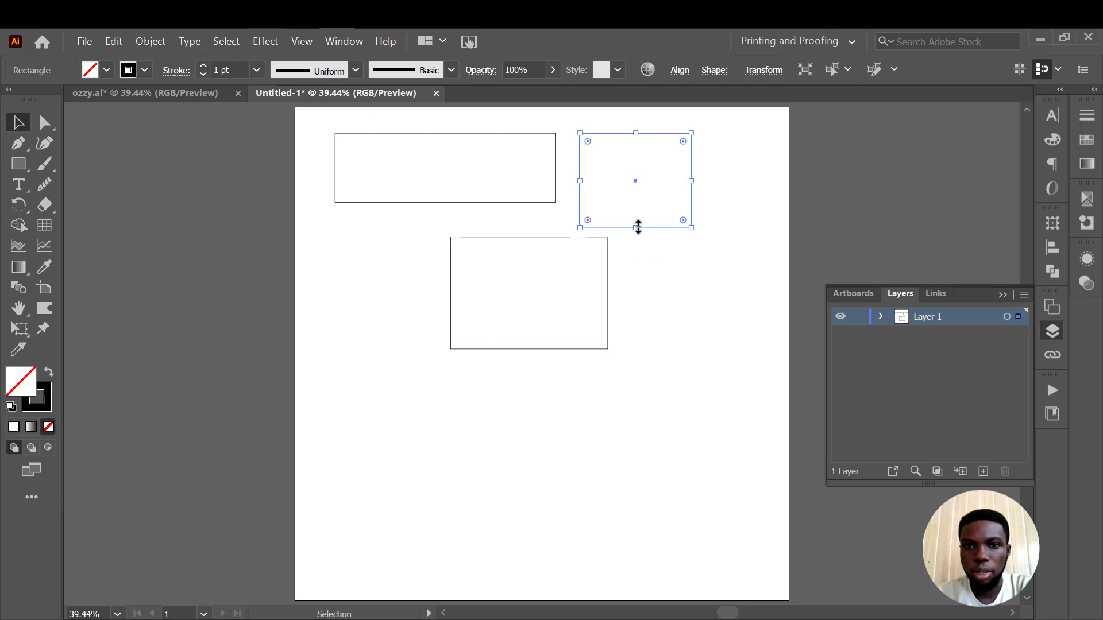
{"action": "left_click", "coordinate": [614, 256]}
{"action": "left_click", "coordinate": [607, 263]}
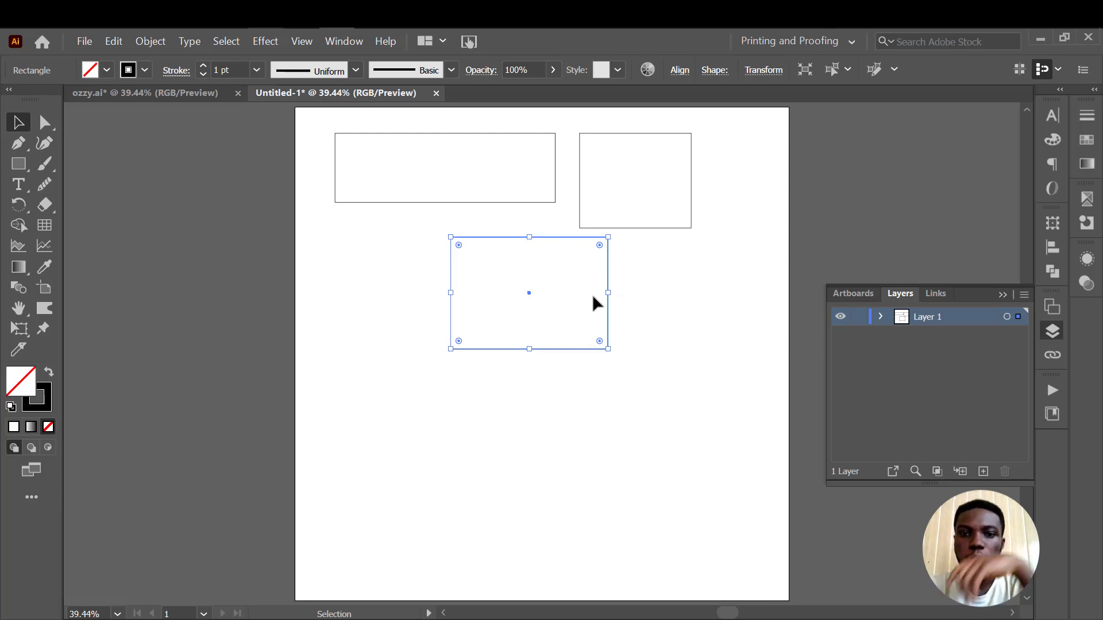
{"action": "left_click_drag", "start_coordinate": [610, 292], "coordinate": [548, 292]}
{"action": "left_click_drag", "start_coordinate": [499, 349], "coordinate": [499, 424]}
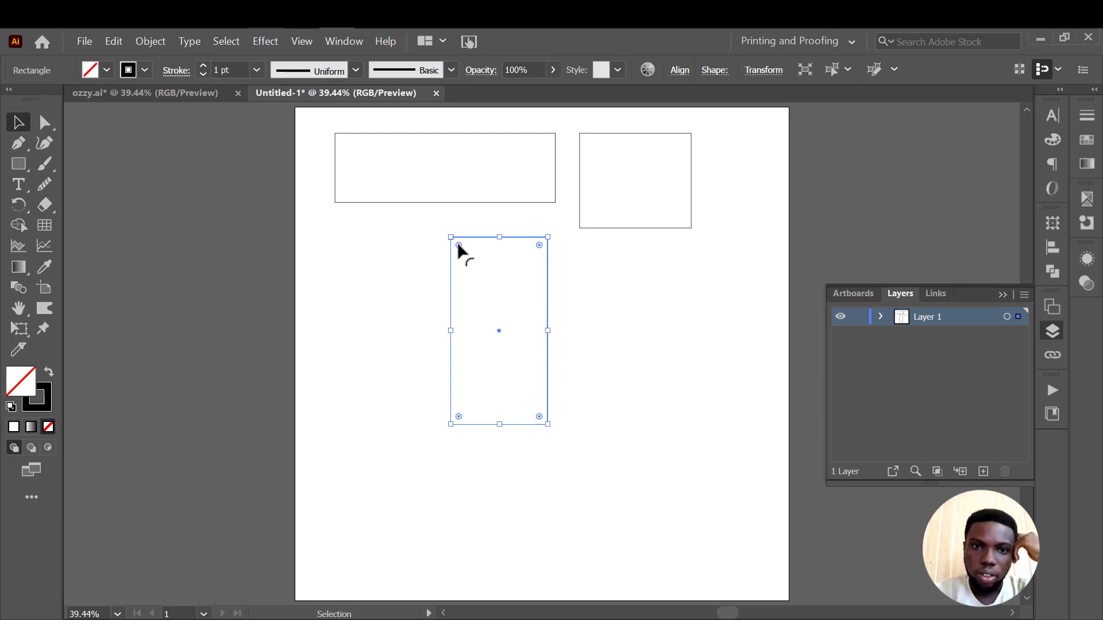
{"action": "left_click_drag", "start_coordinate": [458, 244], "coordinate": [428, 218]}
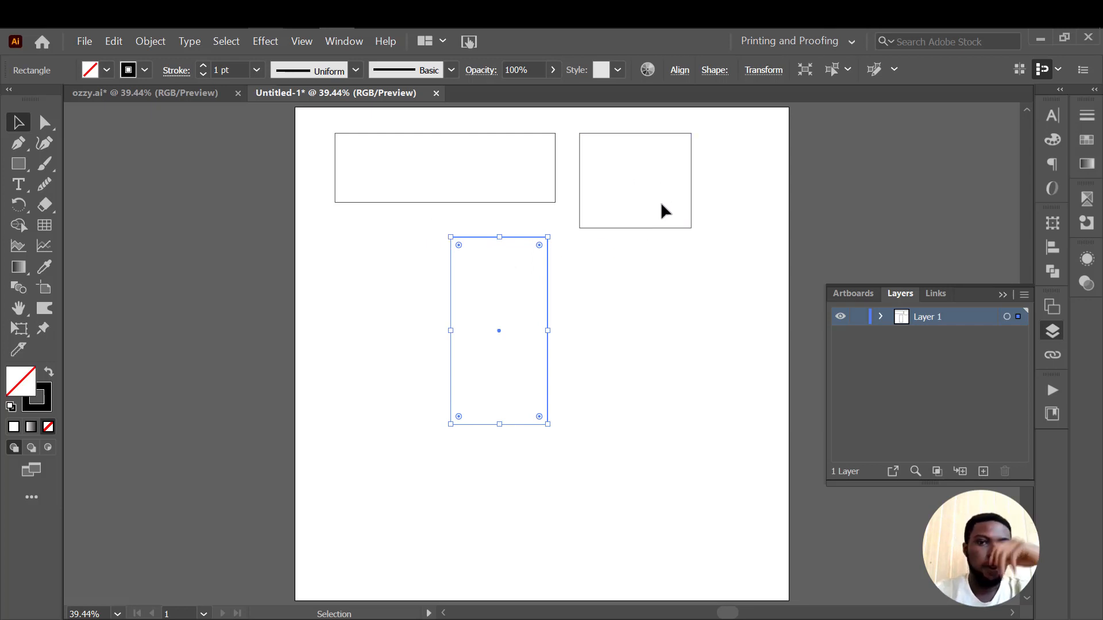
- Draw an upright ellipse with the Ellipse tool beside the tall rectangle, below the upper-right rectangle
{"action": "right_click", "coordinate": [19, 166]}
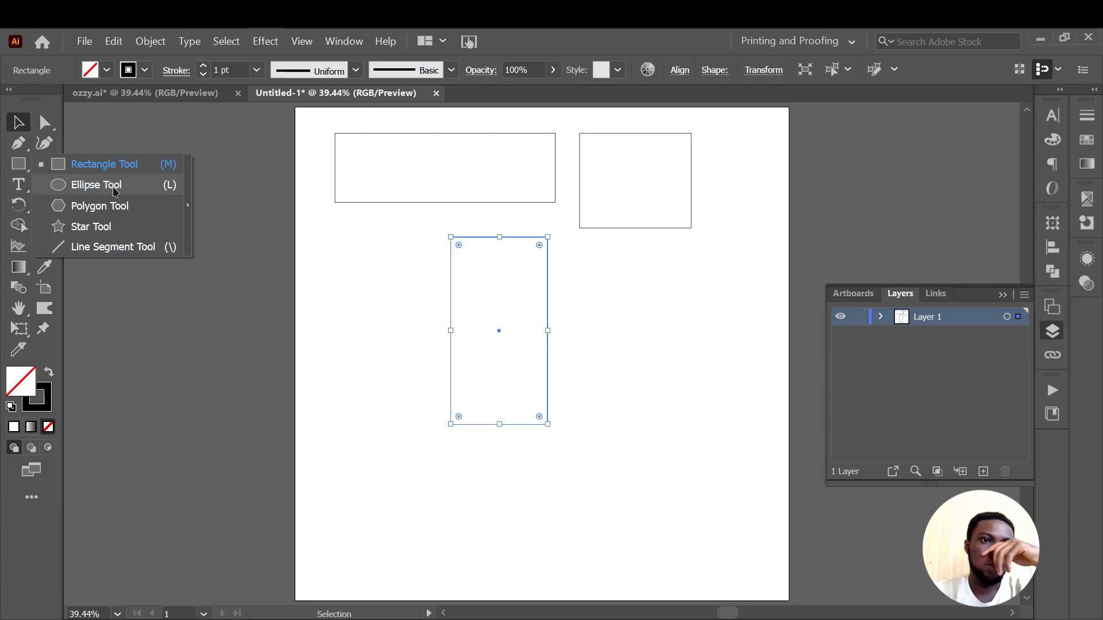
{"action": "left_click", "coordinate": [96, 185]}
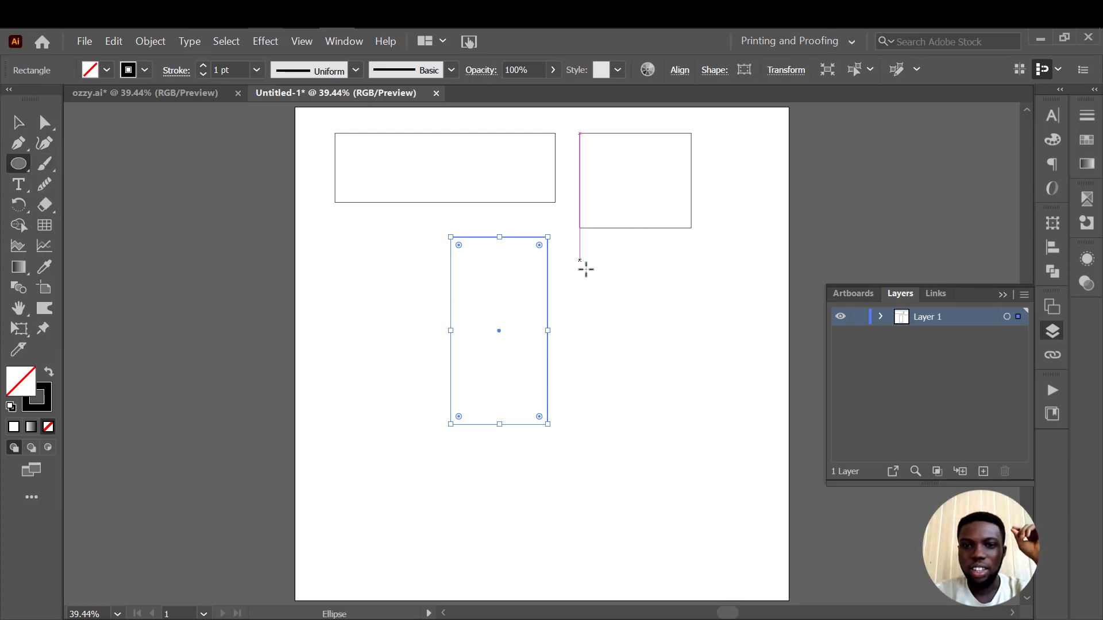
{"action": "left_click_drag", "start_coordinate": [586, 269], "coordinate": [708, 391]}
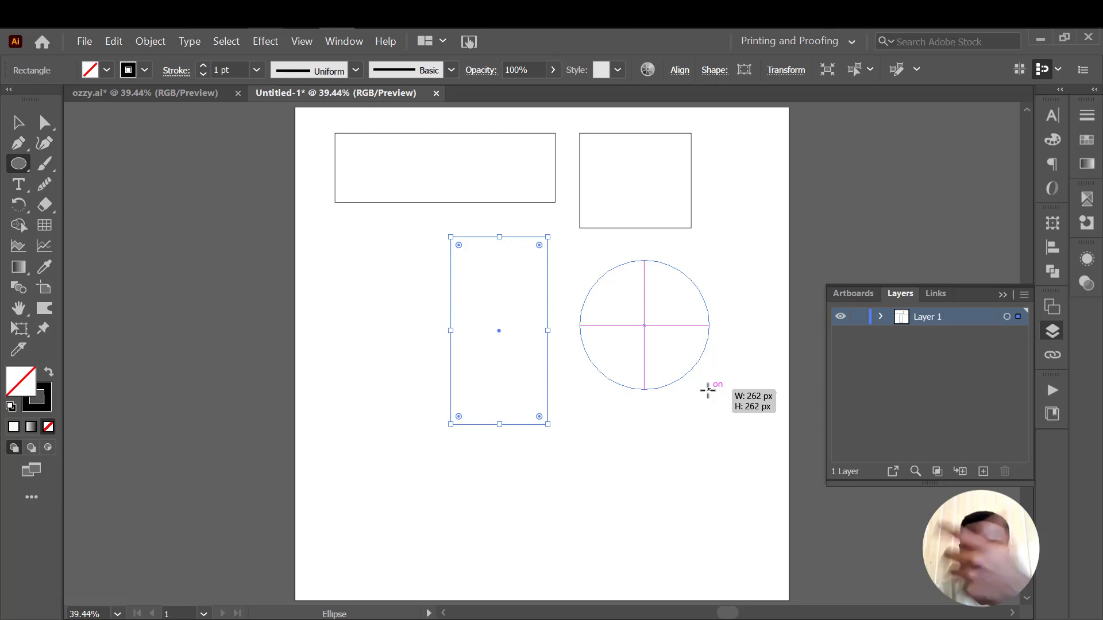
{"action": "left_click_drag", "start_coordinate": [708, 390], "coordinate": [690, 415]}
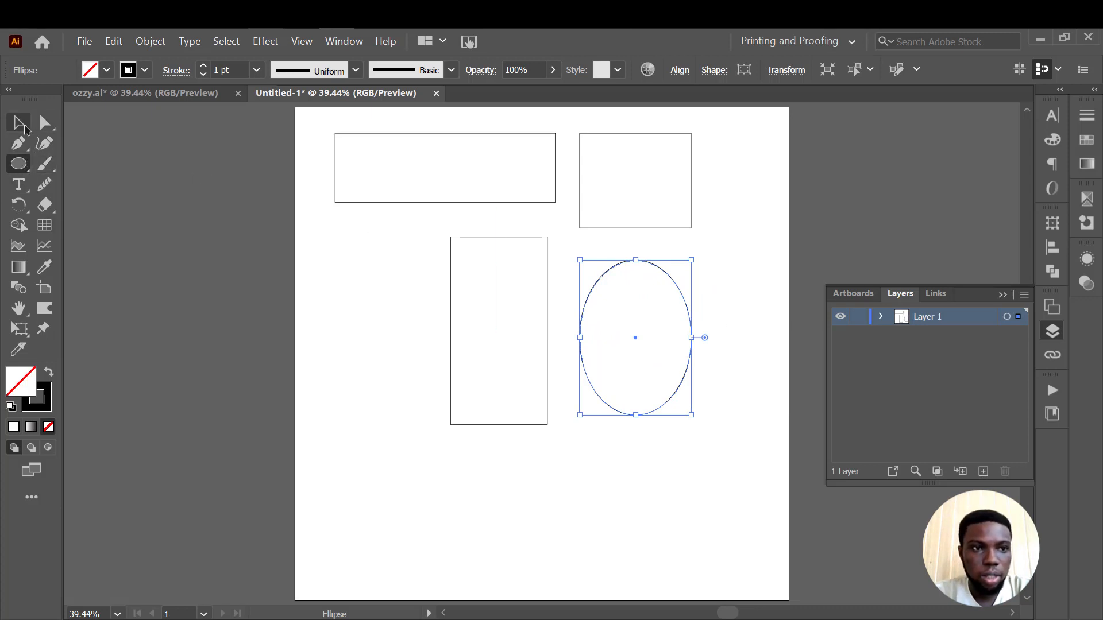
- Stretch the ellipse slightly upward and to the right, and deselect it
{"action": "left_click", "coordinate": [20, 124]}
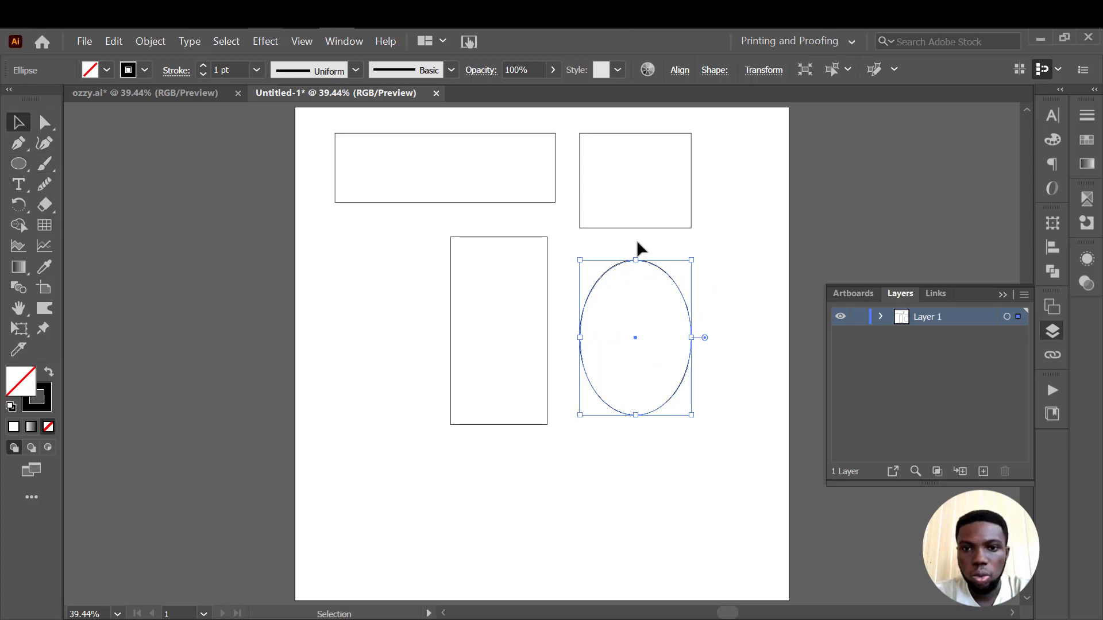
{"action": "mouse_move", "coordinate": [636, 262]}
{"action": "left_mouse_down"}
{"action": "mouse_move", "coordinate": [640, 362]}
{"action": "mouse_move", "coordinate": [635, 239]}
{"action": "mouse_move", "coordinate": [636, 264]}
{"action": "mouse_move", "coordinate": [635, 251]}
{"action": "left_mouse_up"}
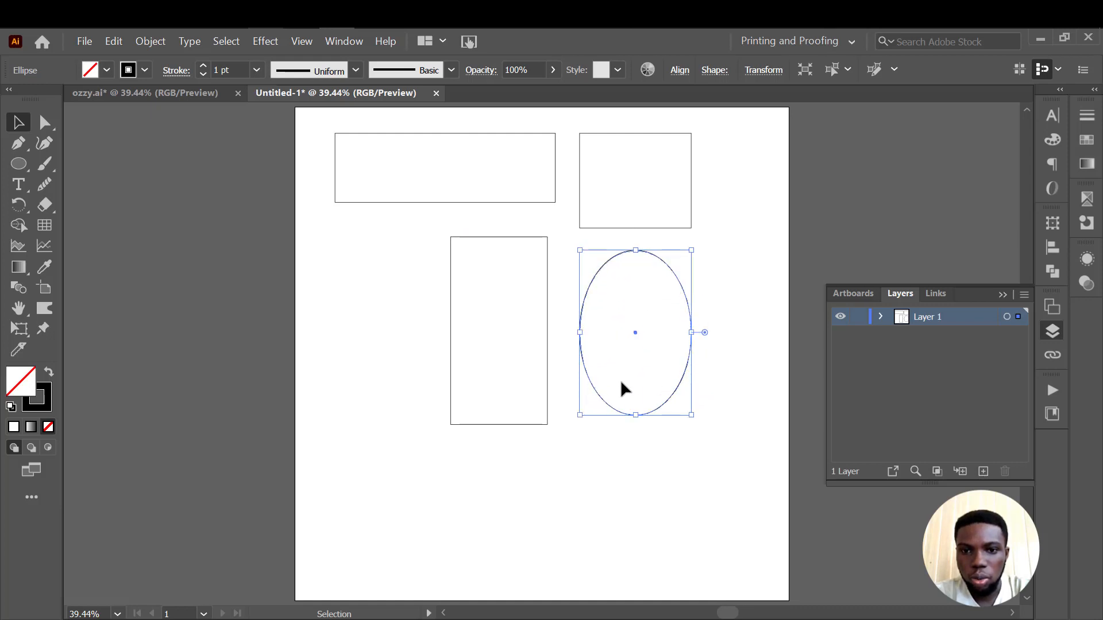
{"action": "left_click_drag", "start_coordinate": [696, 332], "coordinate": [699, 334]}
{"action": "left_click", "coordinate": [719, 356]}
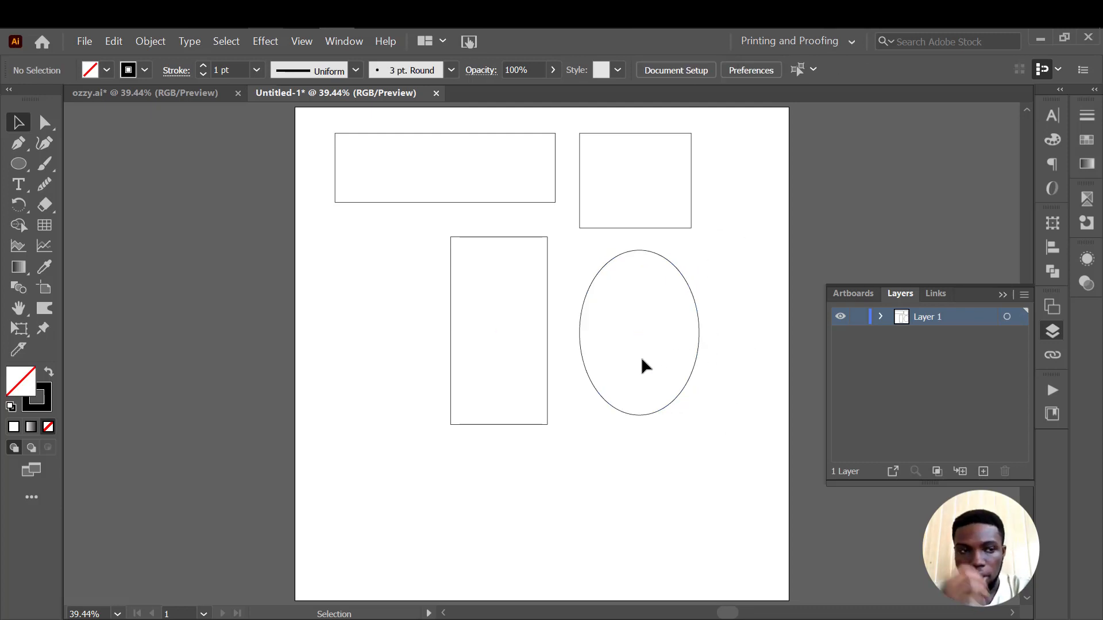
- Draw a tilted hexagon with the Polygon tool and move it into the empty space left of the tall rectangle
{"action": "right_click", "coordinate": [19, 163]}
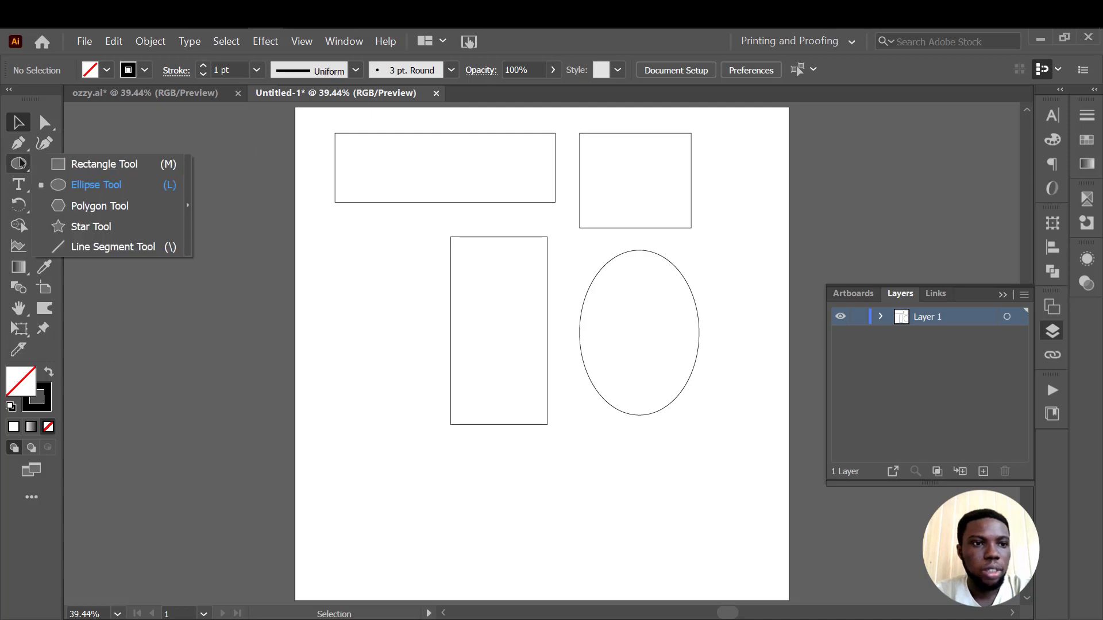
{"action": "left_click", "coordinate": [99, 205]}
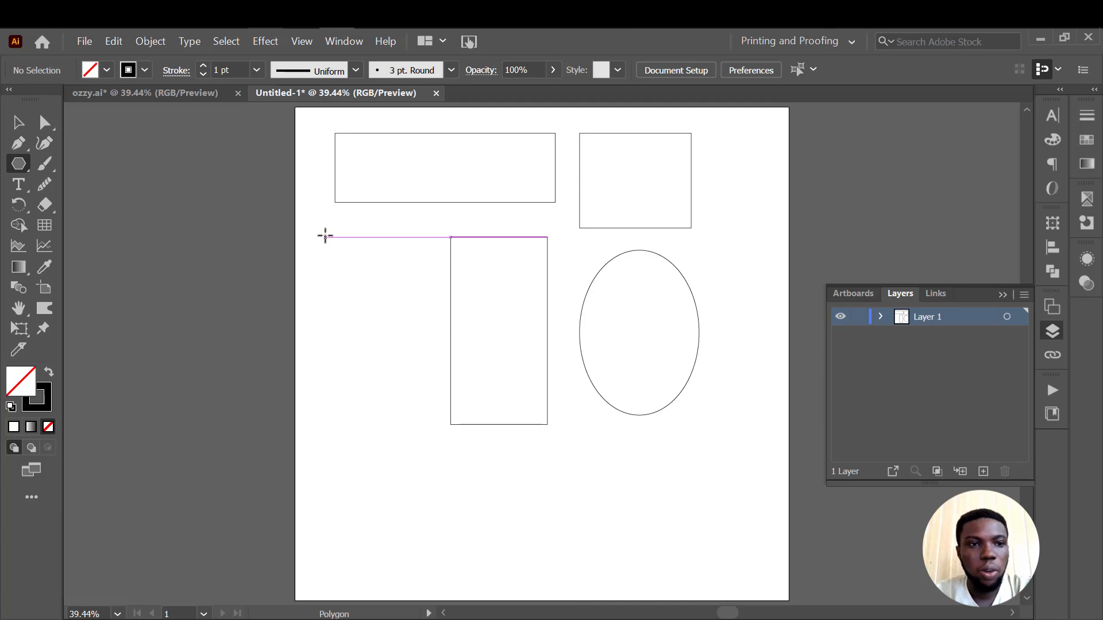
{"action": "mouse_move", "coordinate": [317, 232]}
{"action": "left_mouse_down"}
{"action": "mouse_move", "coordinate": [367, 302]}
{"action": "mouse_move", "coordinate": [344, 238]}
{"action": "mouse_move", "coordinate": [366, 251]}
{"action": "left_mouse_up"}
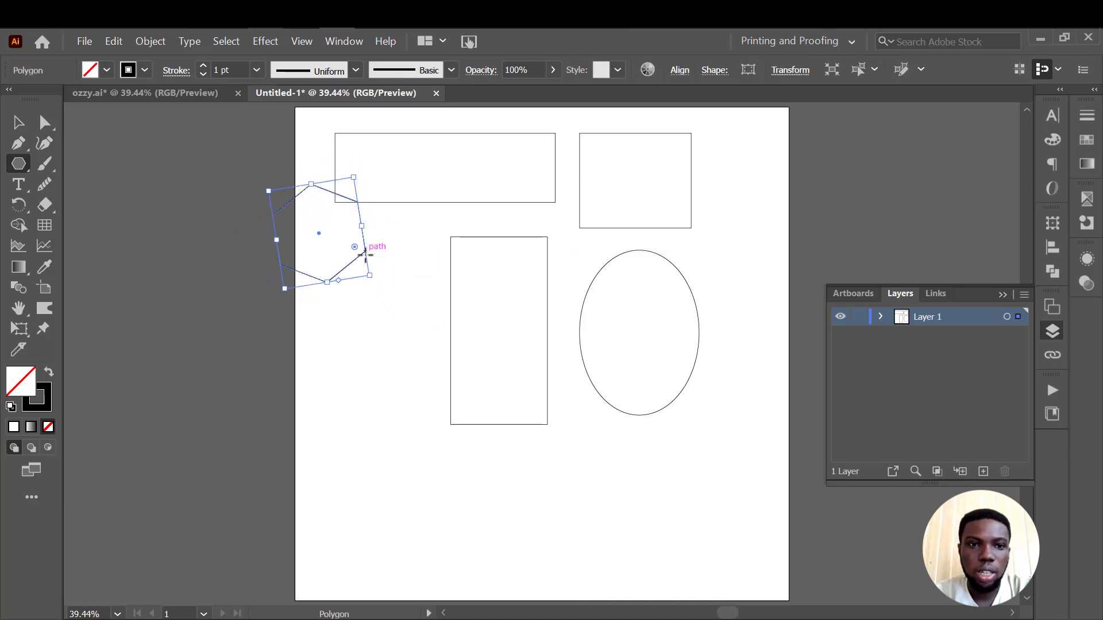
{"action": "key", "text": "v"}
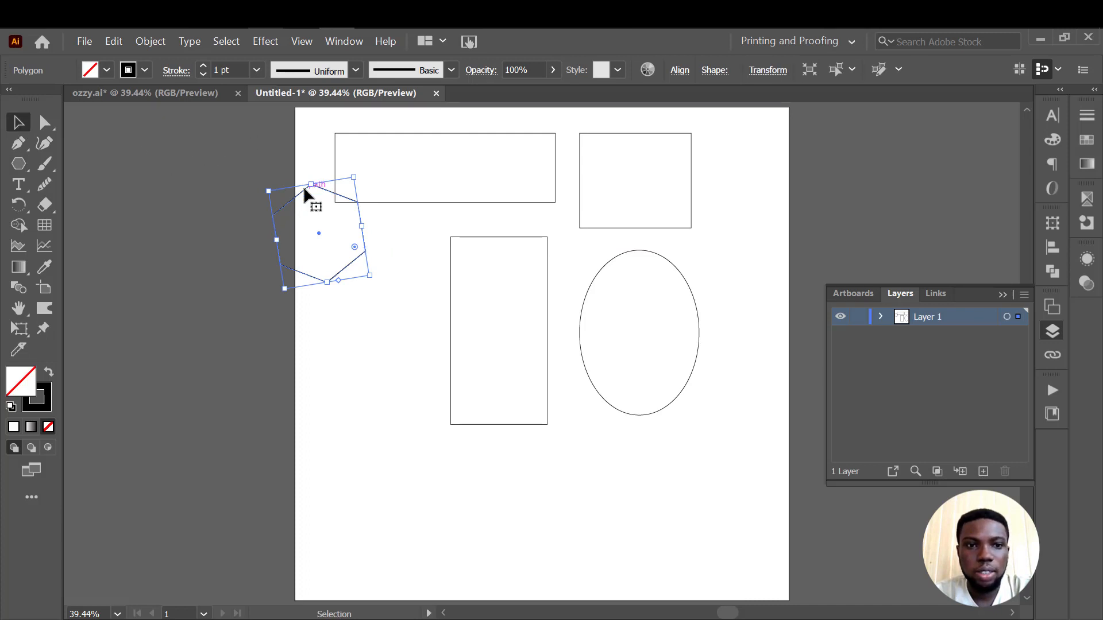
{"action": "left_click_drag", "start_coordinate": [303, 186], "coordinate": [367, 300]}
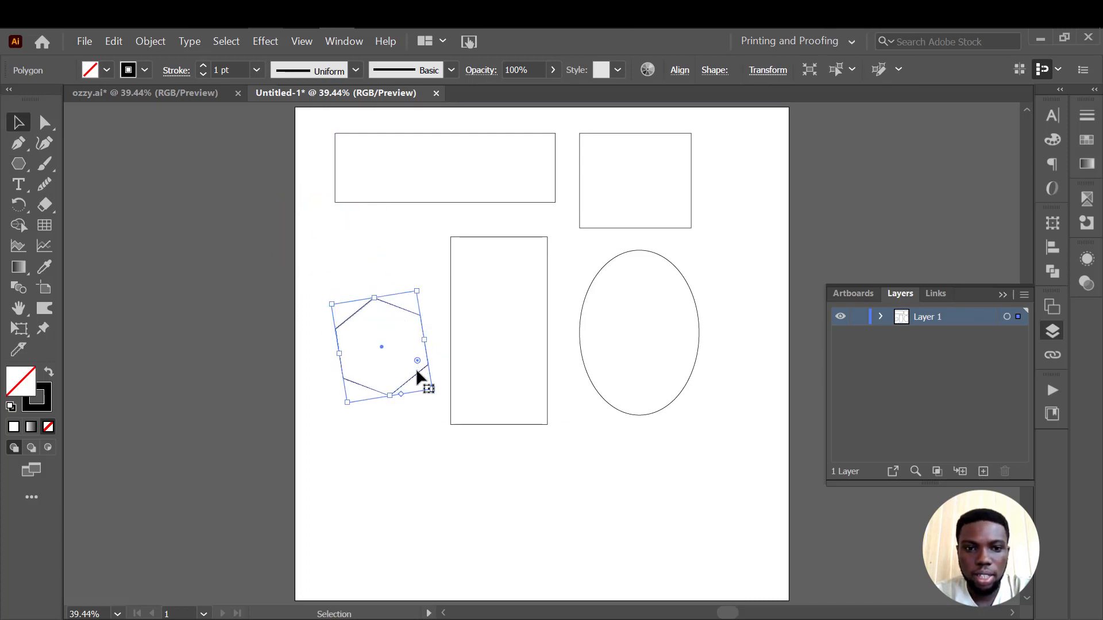
- Create a polygon with a 100 px radius and 3 sides below the hexagon
{"action": "left_click", "coordinate": [19, 164]}
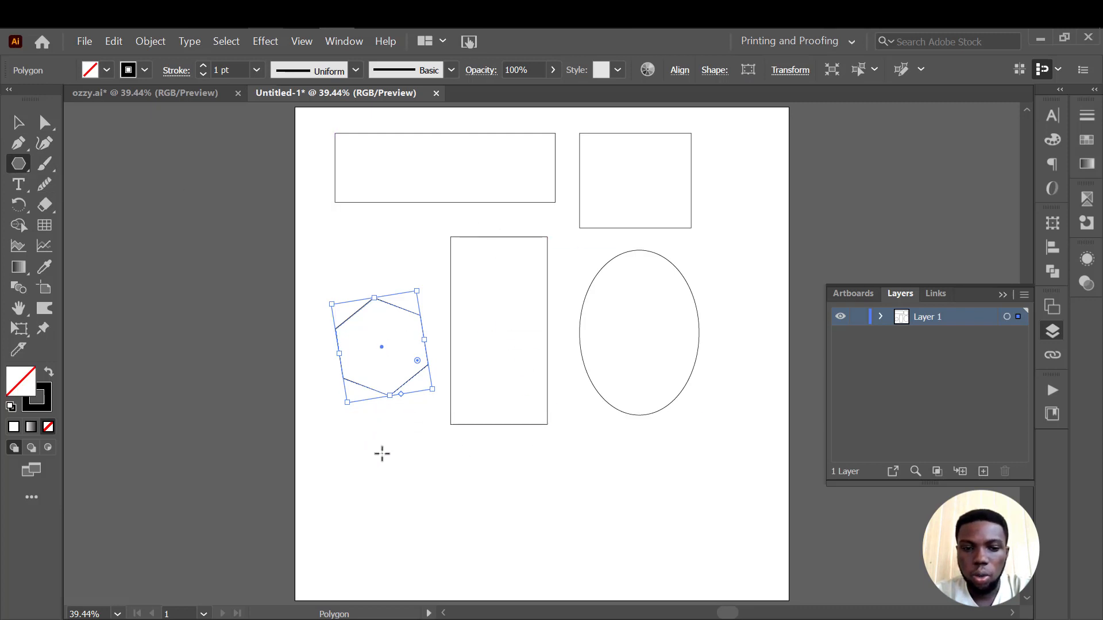
{"action": "left_click", "coordinate": [366, 456]}
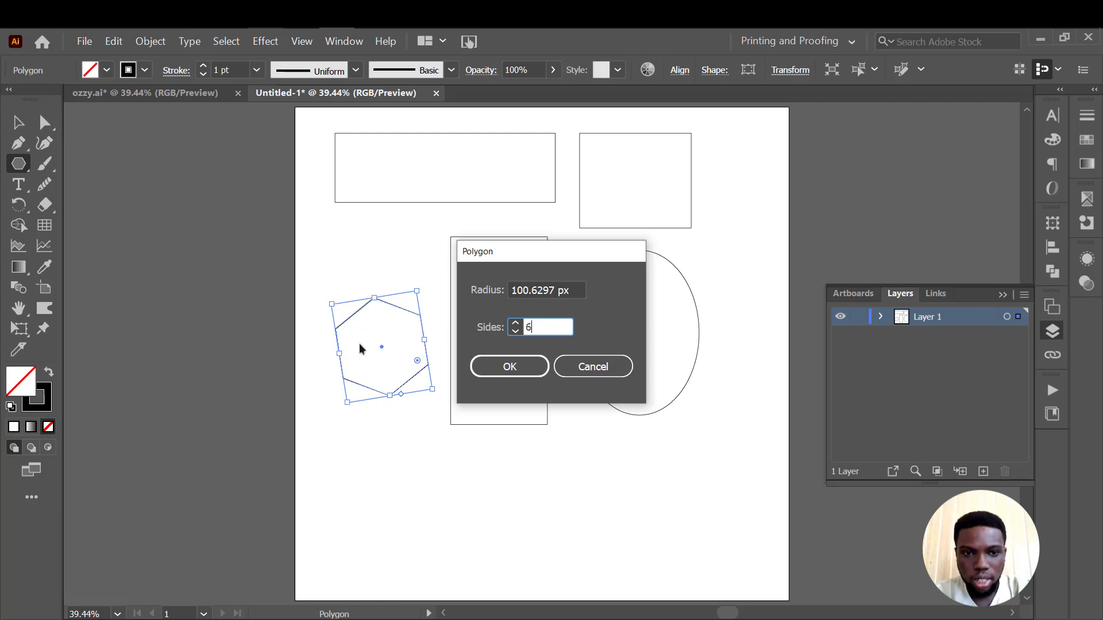
{"action": "left_click", "coordinate": [525, 290]}
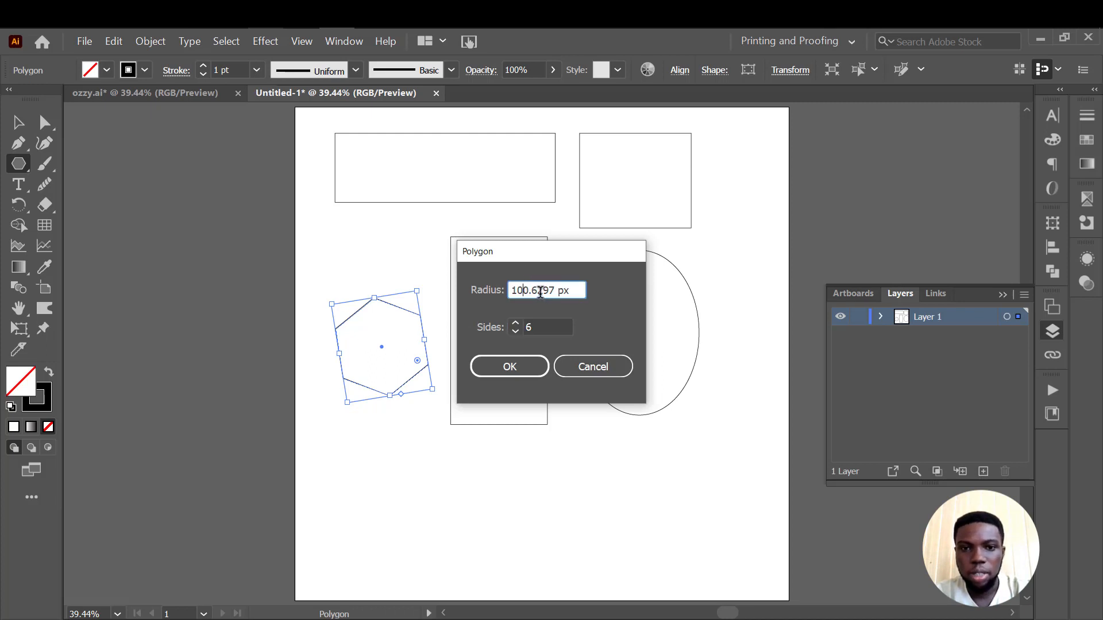
{"action": "double_click", "coordinate": [540, 290]}
{"action": "type", "text": "100"}
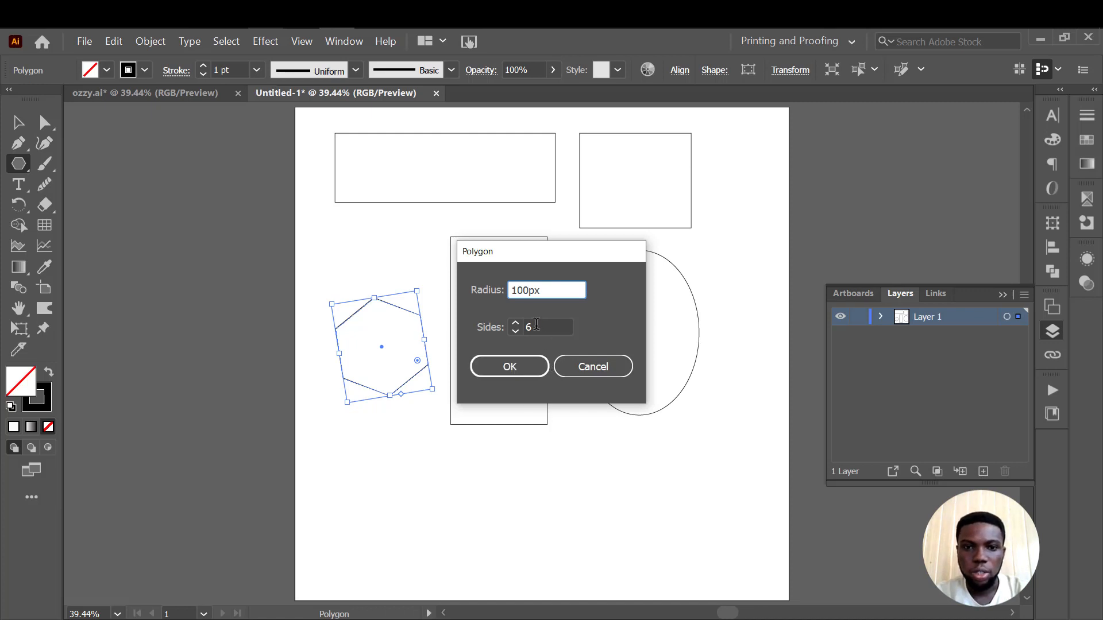
{"action": "left_click", "coordinate": [534, 327]}
{"action": "left_click_drag", "start_coordinate": [534, 326], "coordinate": [521, 329]}
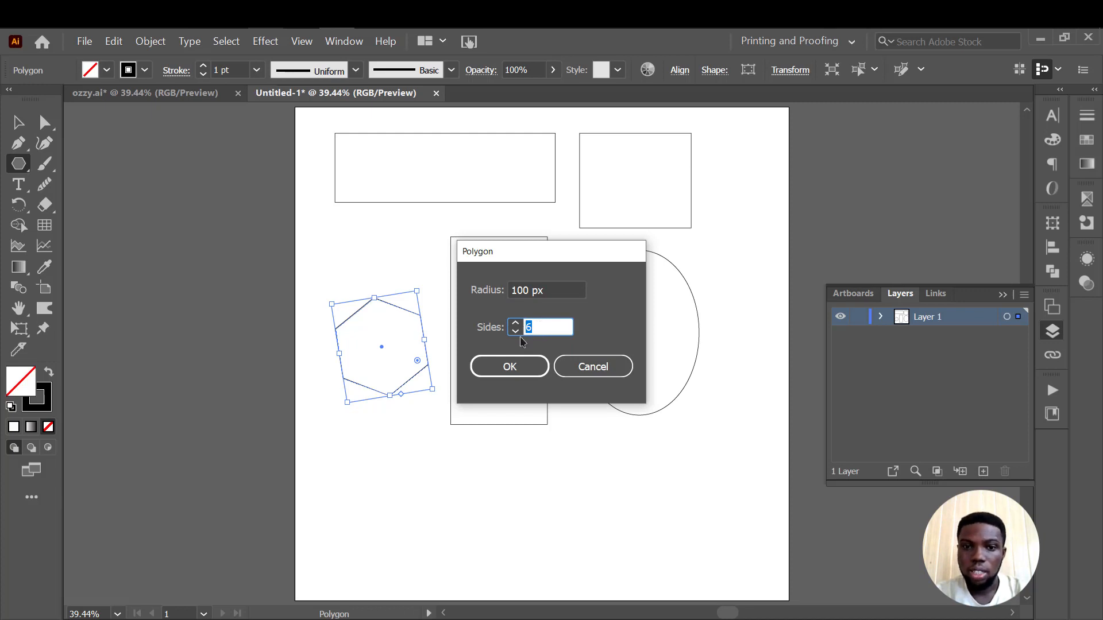
{"action": "left_click", "coordinate": [516, 331]}
{"action": "left_click", "coordinate": [516, 331]}
{"action": "left_click", "coordinate": [515, 331]}
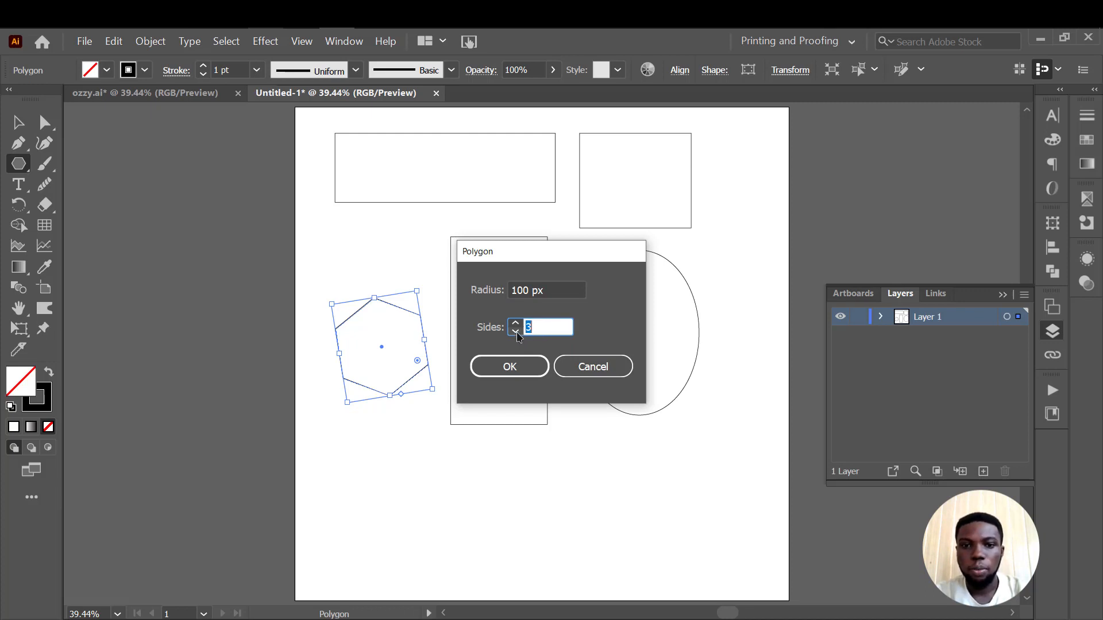
{"action": "left_click", "coordinate": [521, 371]}
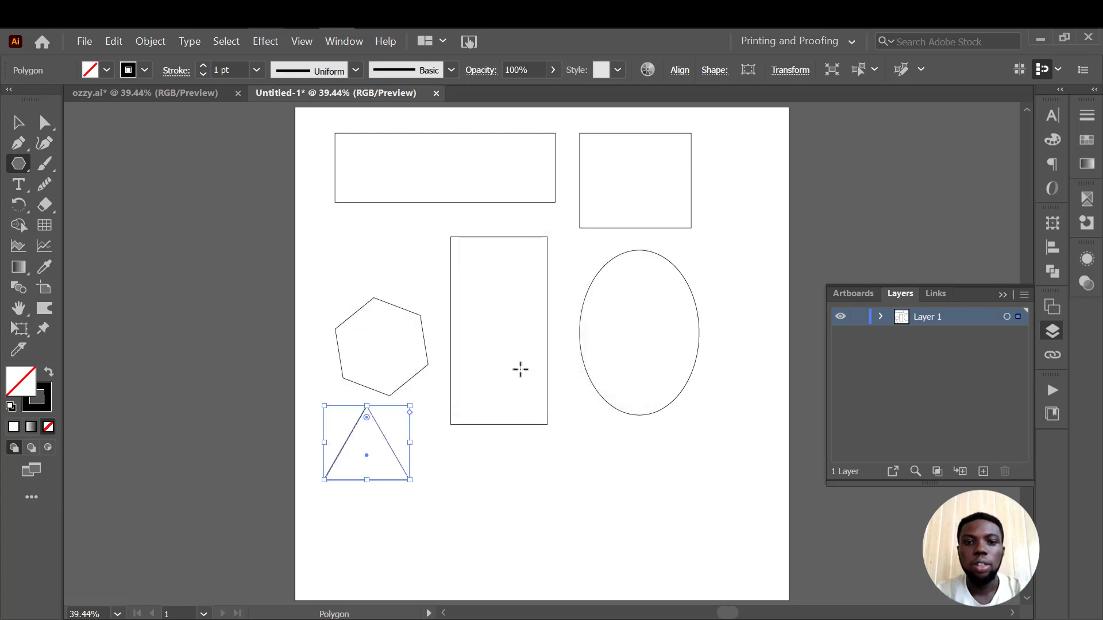
- Create a four-sided polygon with a 100 px radius to the right of the triangle
{"action": "left_click", "coordinate": [476, 458]}
{"action": "type", "text": "4"}
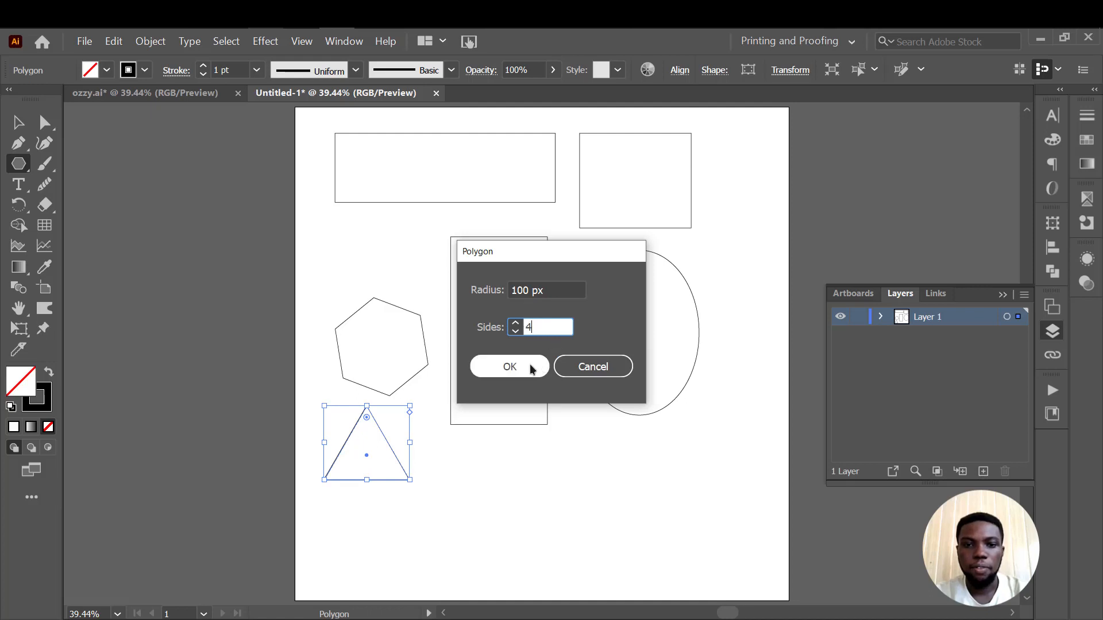
{"action": "left_click", "coordinate": [529, 364]}
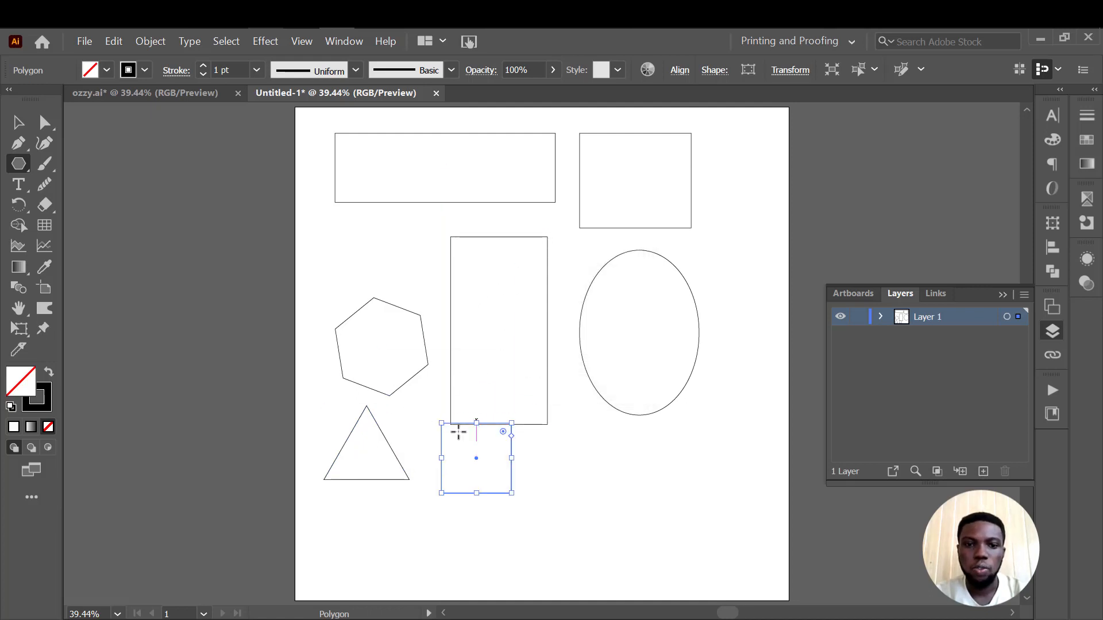
- Create a five-sided polygon with a 100 px radius to the right of the small square
{"action": "left_click", "coordinate": [28, 165]}
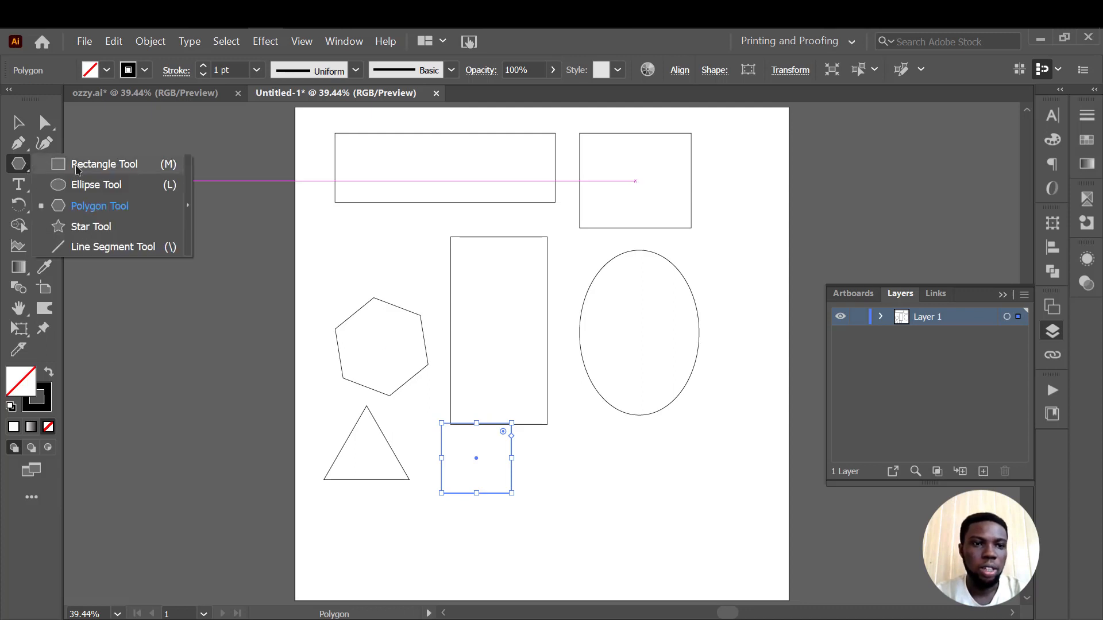
{"action": "left_click", "coordinate": [555, 450]}
{"action": "type", "text": "5"}
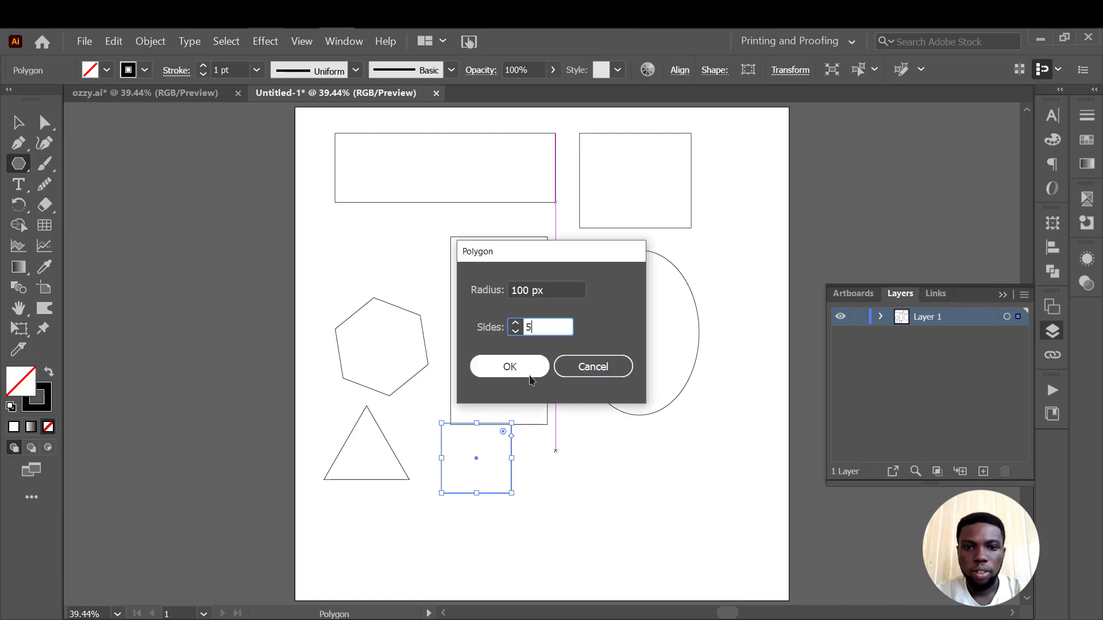
{"action": "left_click", "coordinate": [524, 370]}
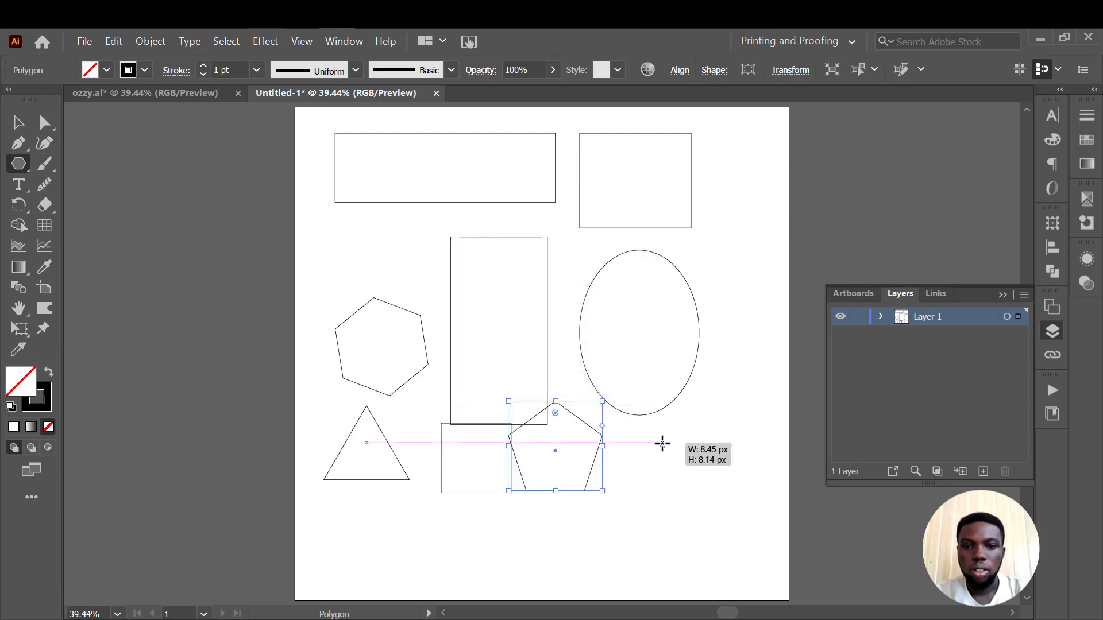
{"action": "key", "text": "ctrl+shift+a"}
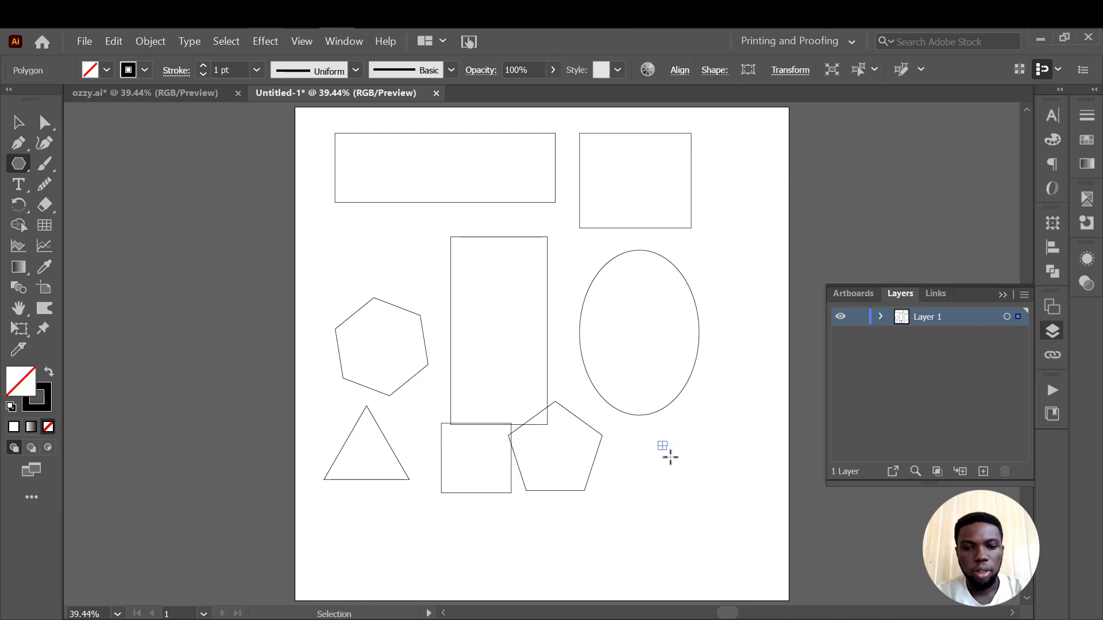
- Create a six-sided polygon, enlarged to roughly the pentagon's size, and place it rotated below the ellipse
{"action": "key", "text": "ctrl+z"}
{"action": "left_click", "coordinate": [671, 457]}
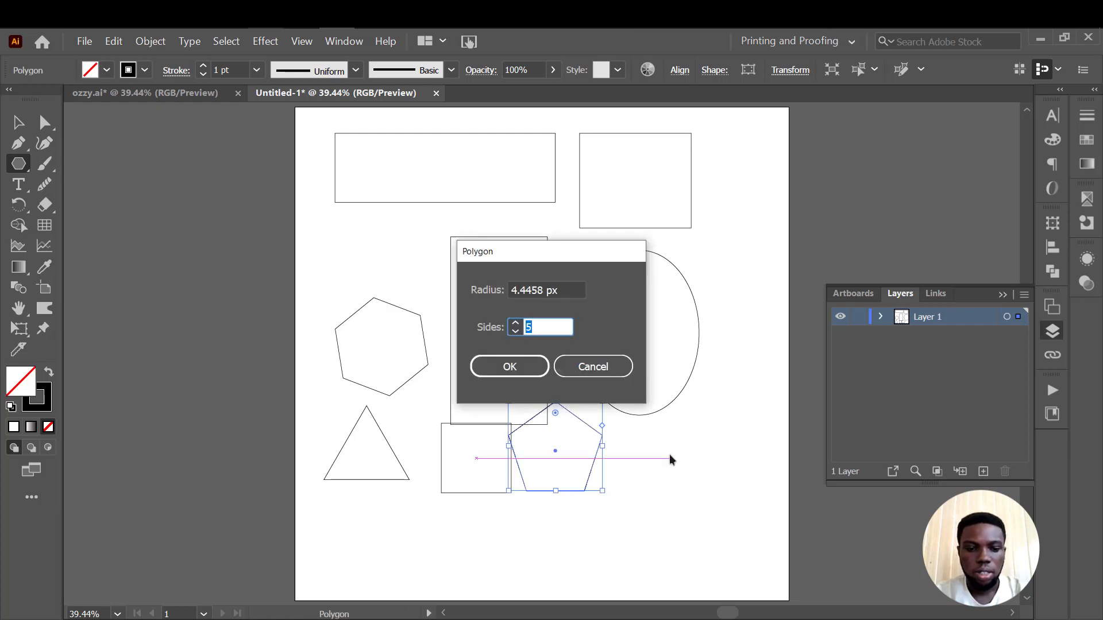
{"action": "type", "text": "6"}
{"action": "left_click", "coordinate": [515, 367]}
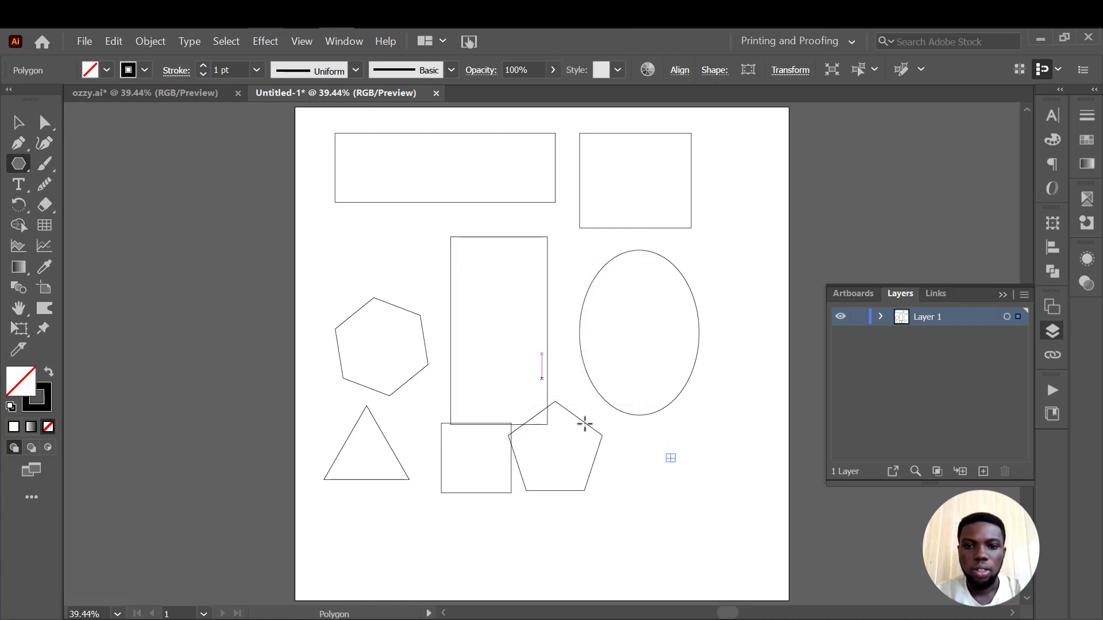
{"action": "left_click_drag", "start_coordinate": [675, 454], "coordinate": [783, 307]}
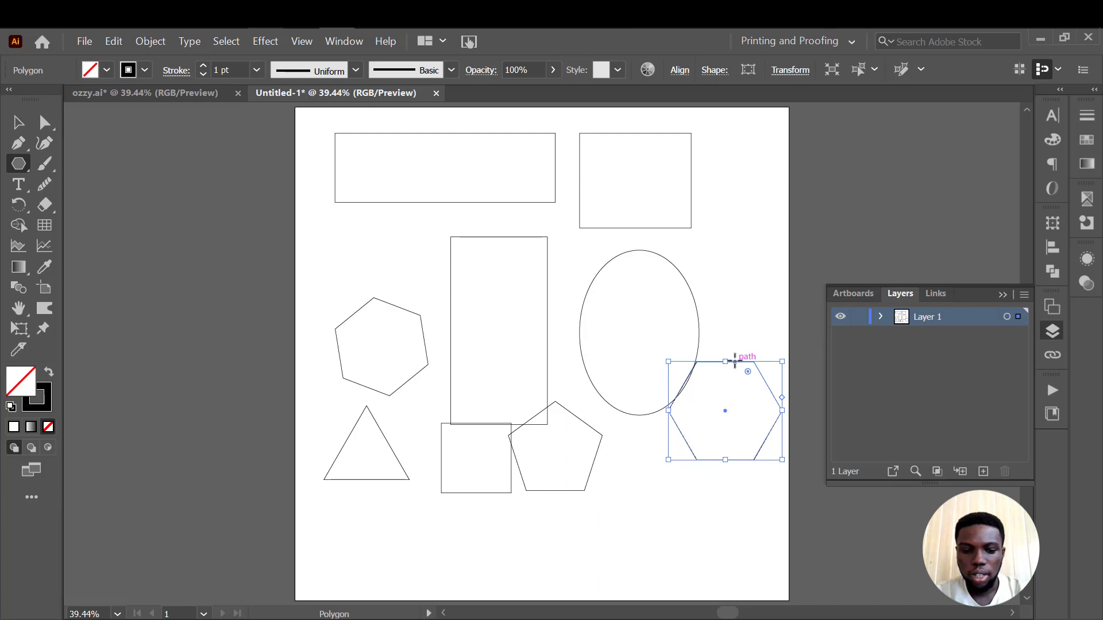
{"action": "key", "text": "v"}
{"action": "left_click_drag", "start_coordinate": [732, 358], "coordinate": [663, 470]}
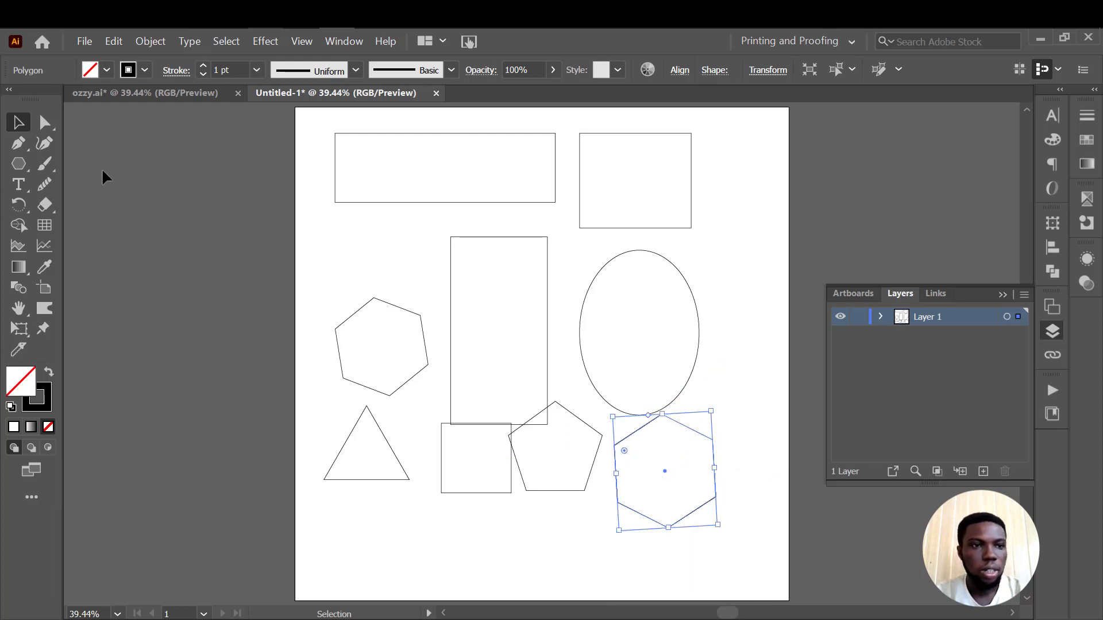
- Create a seven-sided polygon beside the ellipse and enlarge it so that it overlaps the ellipse's right side
{"action": "left_click", "coordinate": [18, 164]}
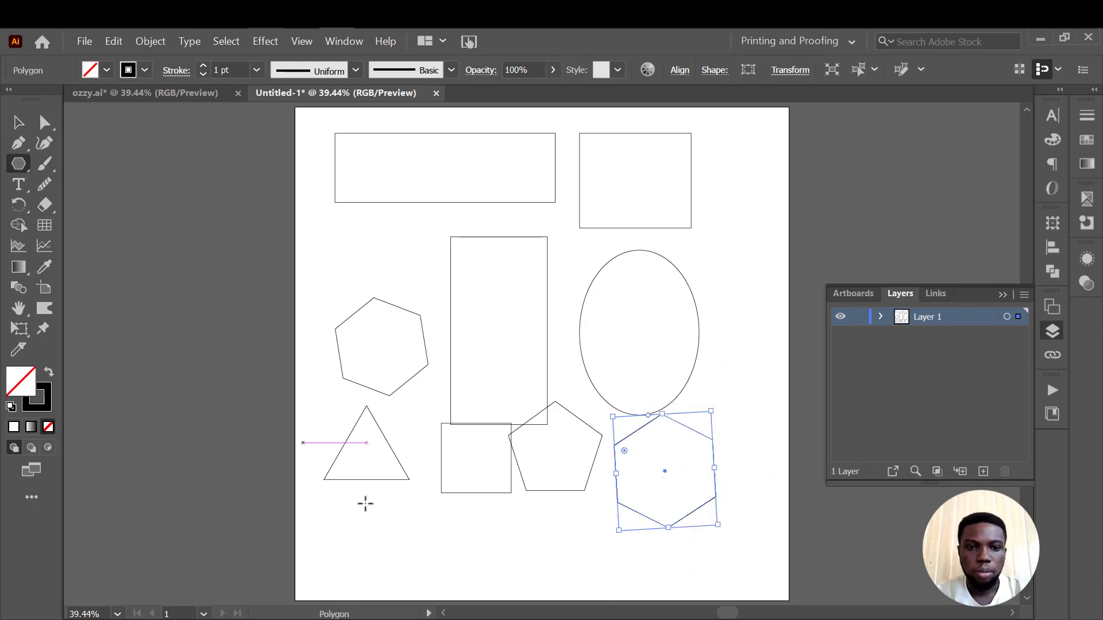
{"action": "left_click", "coordinate": [718, 277]}
{"action": "type", "text": "7"}
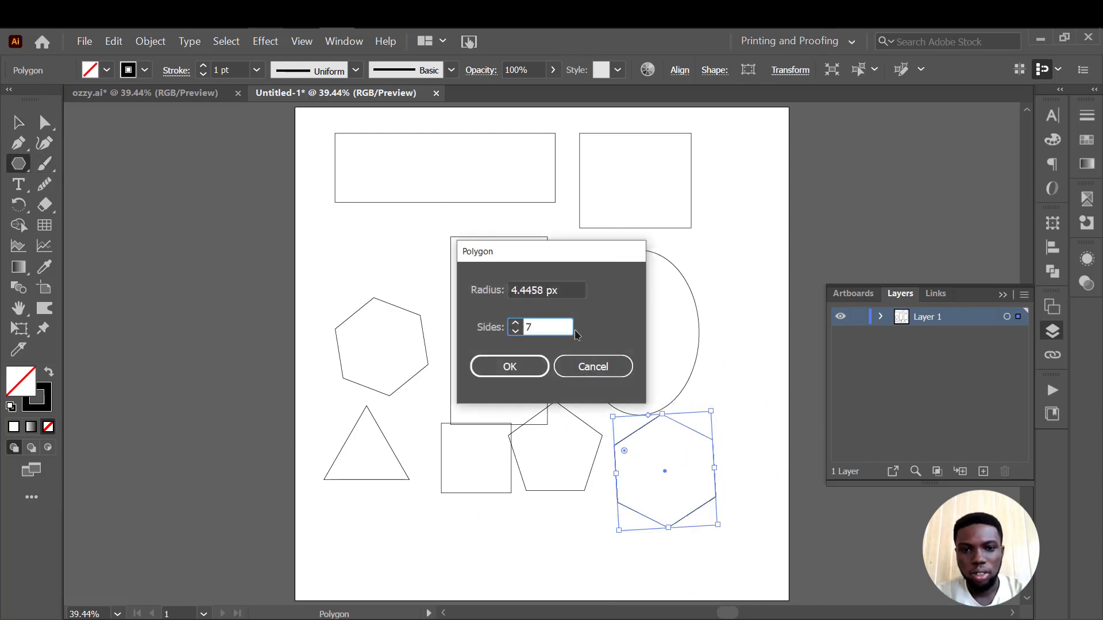
{"action": "left_click", "coordinate": [526, 370]}
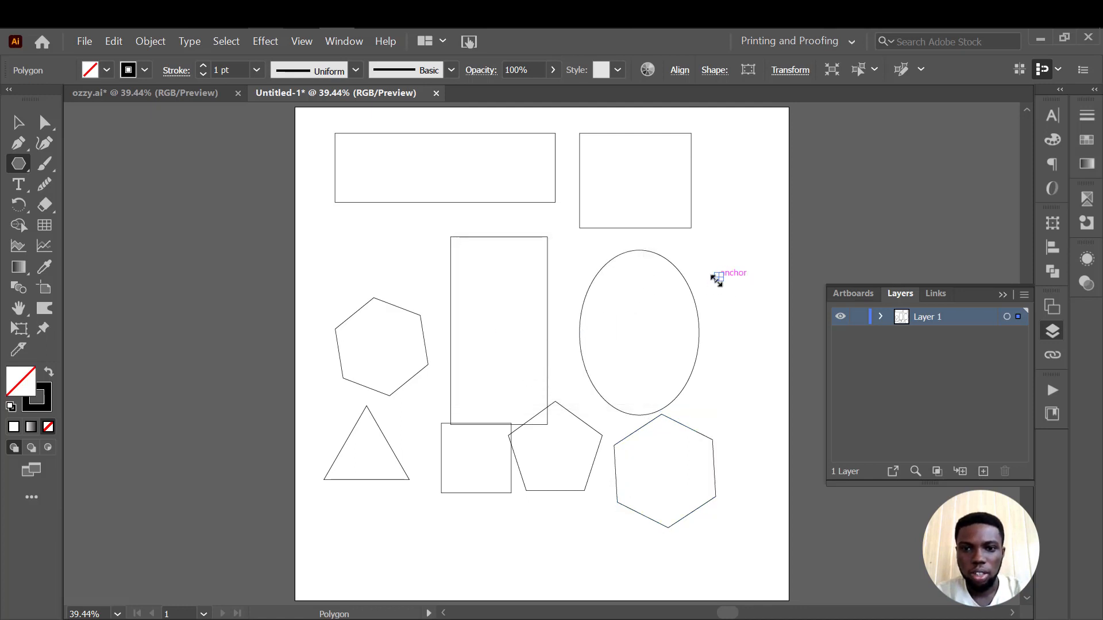
{"action": "left_click_drag", "start_coordinate": [719, 281], "coordinate": [607, 422]}
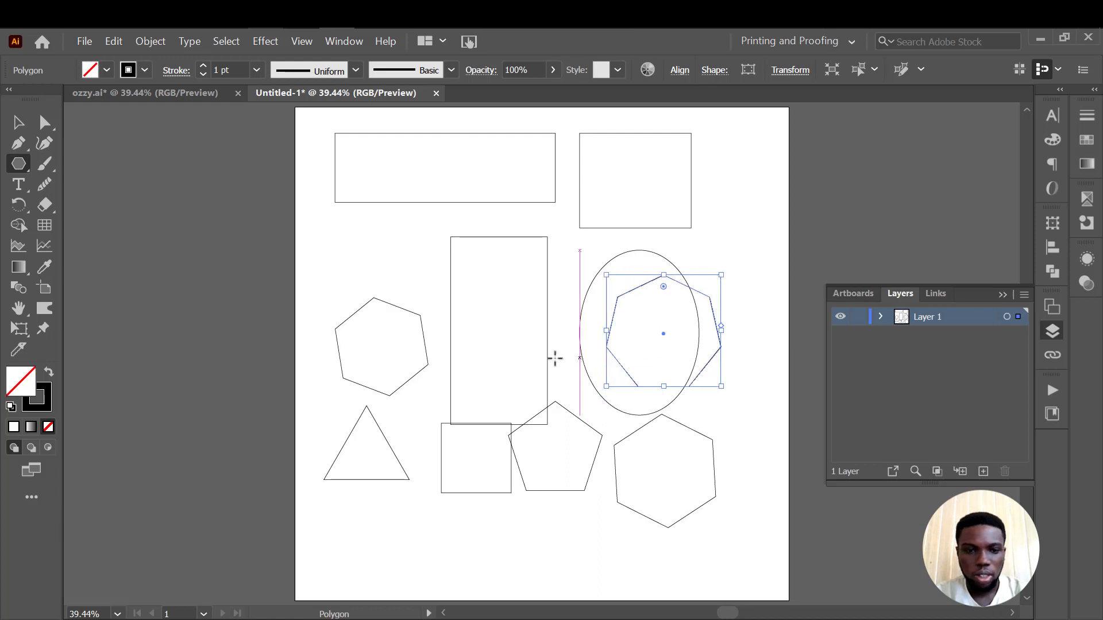
- Create a seven-sided polygon with a 100 px radius and move it below the triangle
{"action": "left_click", "coordinate": [448, 520]}
{"action": "double_click", "coordinate": [527, 290]}
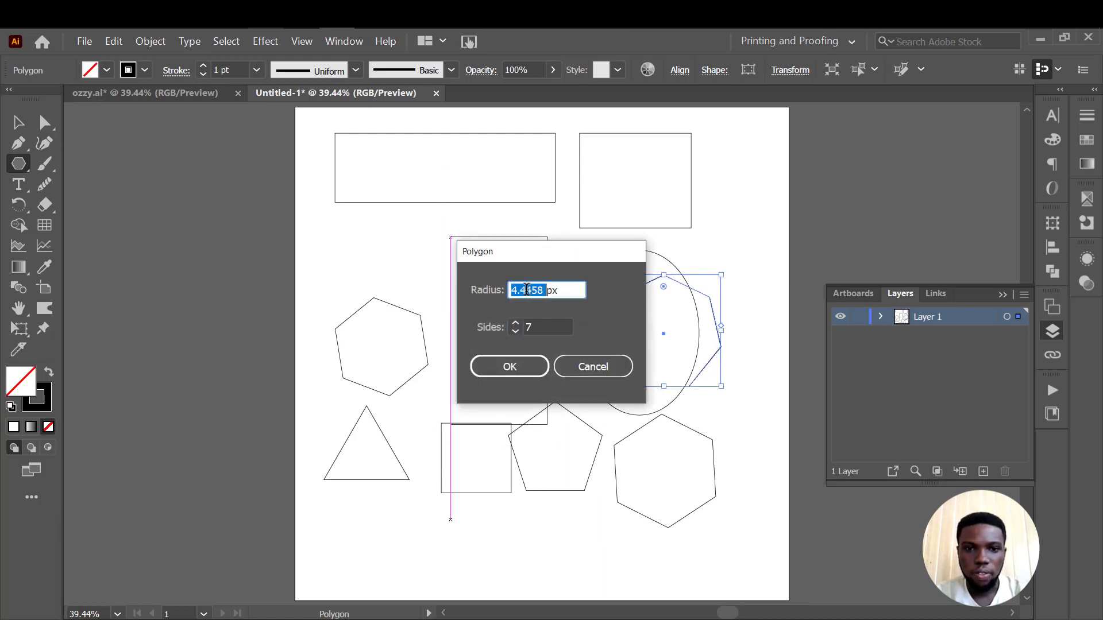
{"action": "type", "text": "100"}
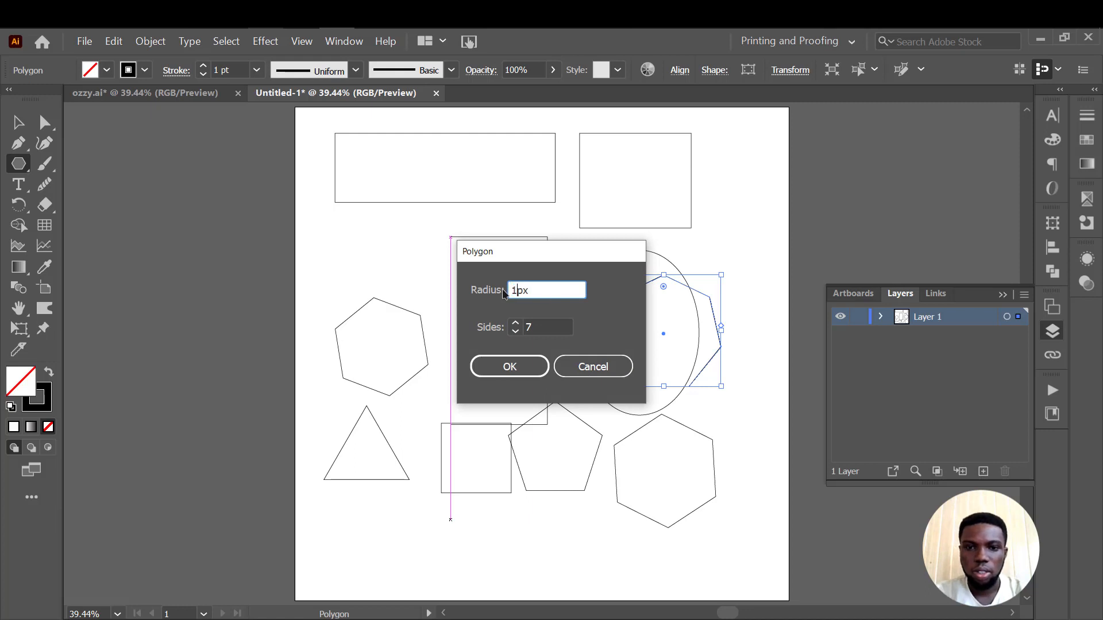
{"action": "left_click", "coordinate": [507, 367]}
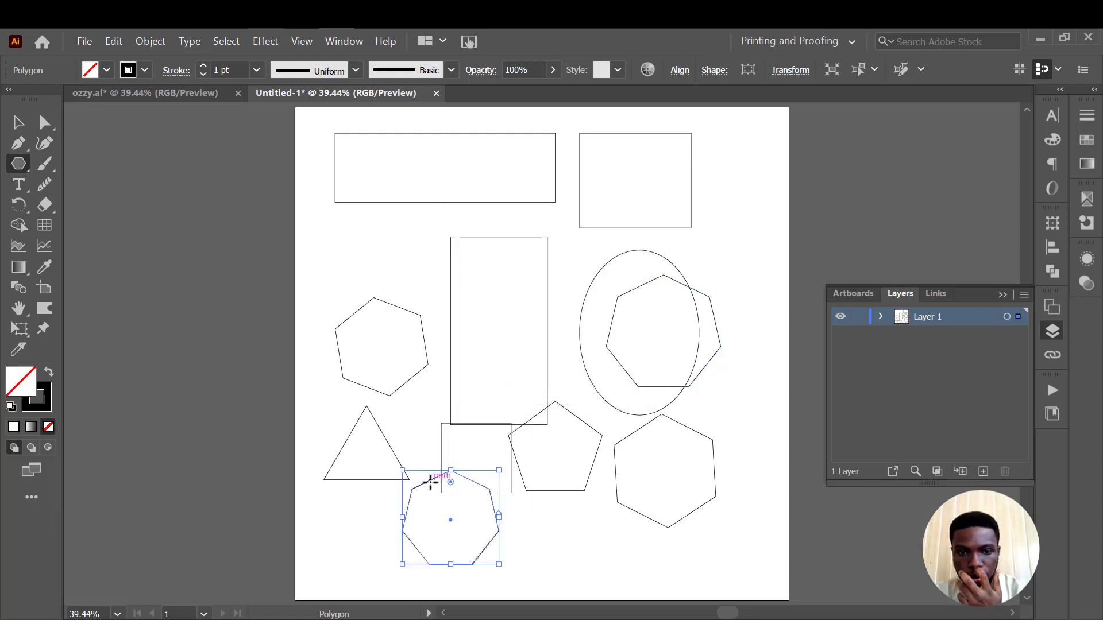
{"action": "key", "text": "v"}
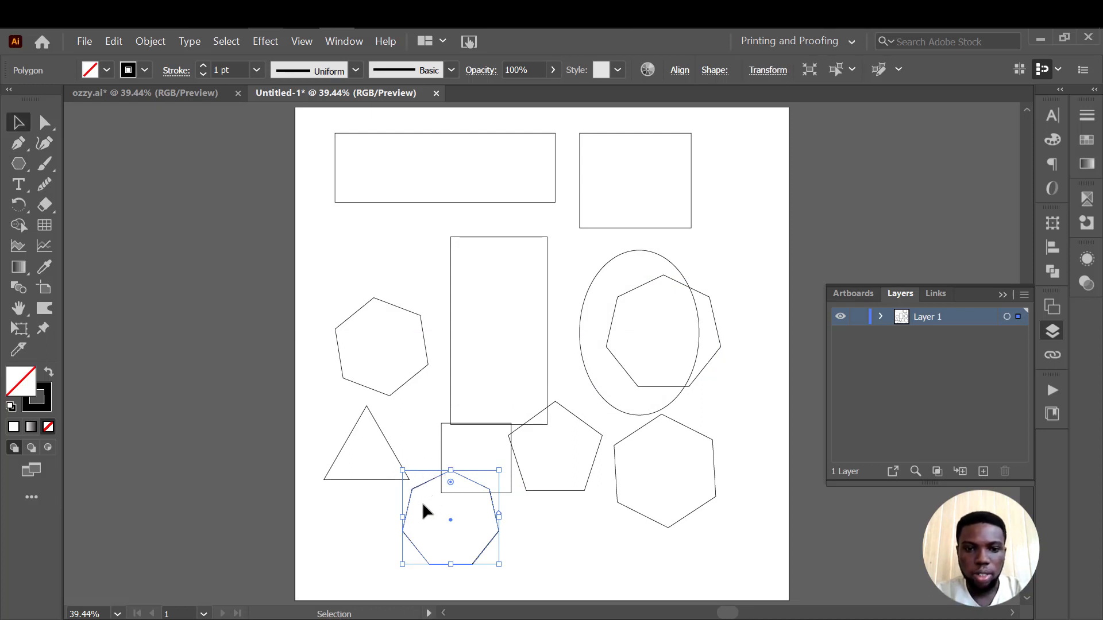
{"action": "left_click_drag", "start_coordinate": [423, 483], "coordinate": [367, 510]}
- Move the pentagon down clear of the small square, and fit the larger heptagon, reduced in size, right of the ellipse
{"action": "scroll", "coordinate": [654, 264], "scroll_direction": "down", "scroll_amount": 1}
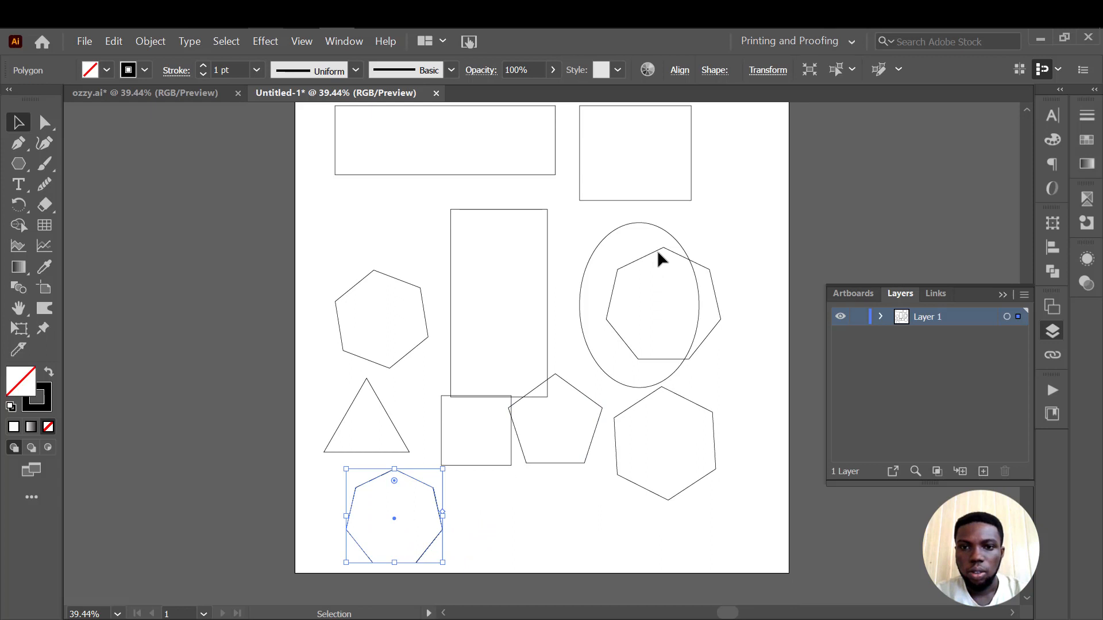
{"action": "left_click_drag", "start_coordinate": [658, 253], "coordinate": [716, 207]}
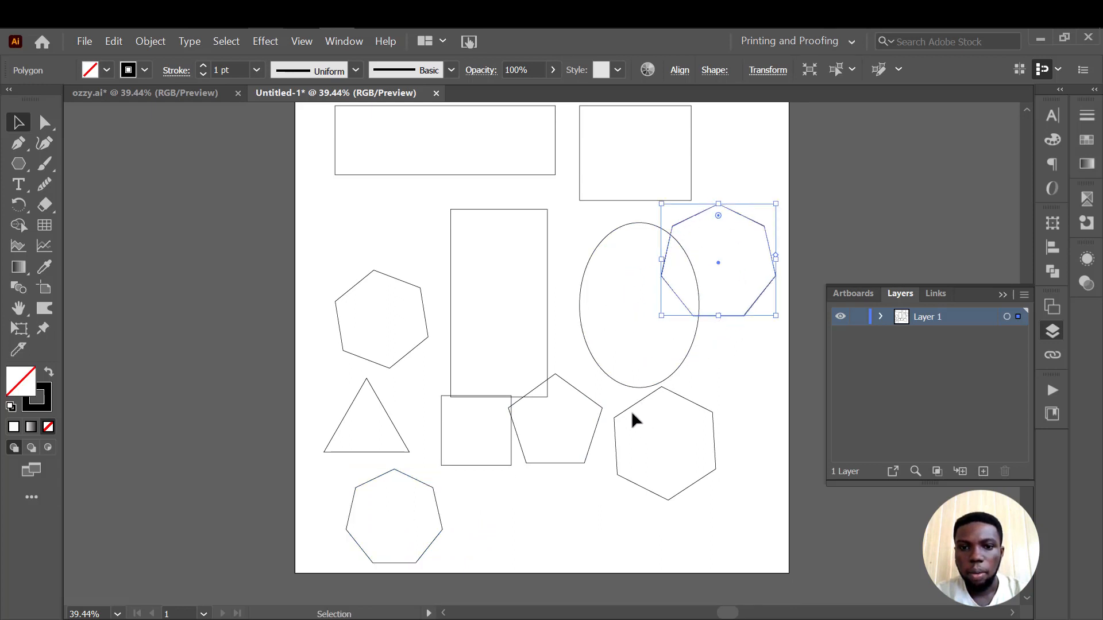
{"action": "left_click_drag", "start_coordinate": [584, 393], "coordinate": [586, 480]}
{"action": "right_click", "coordinate": [746, 233]}
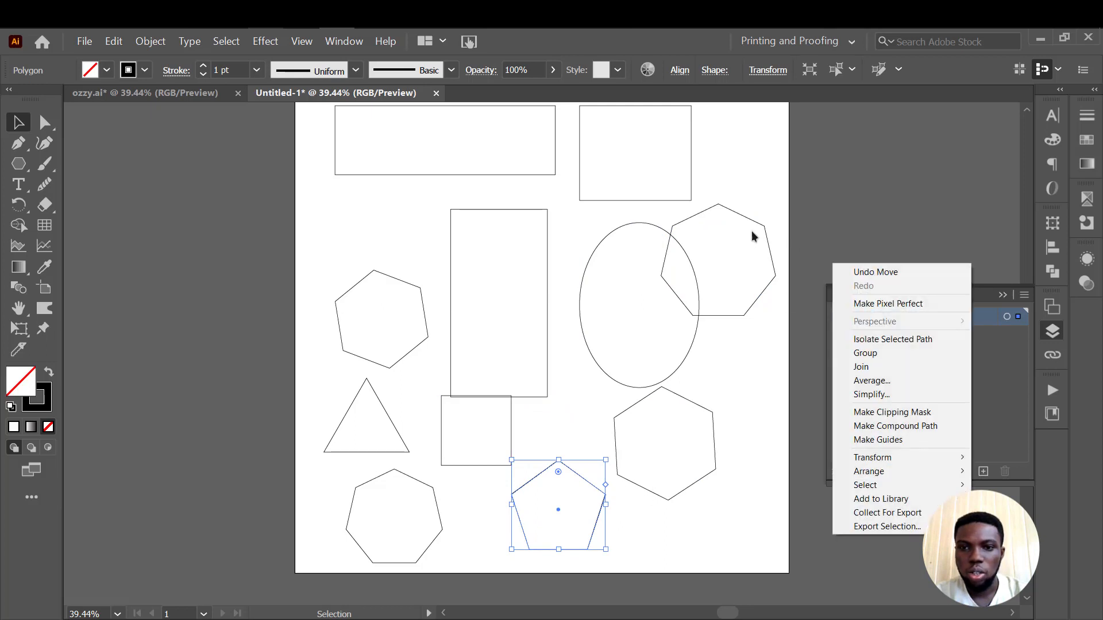
{"action": "left_click", "coordinate": [715, 231]}
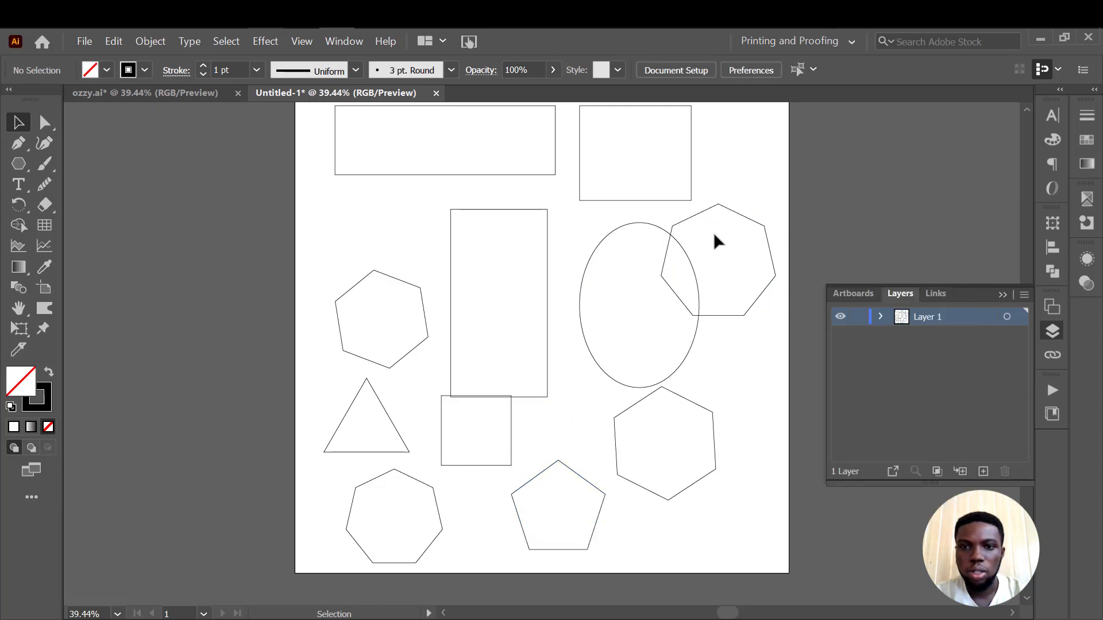
{"action": "left_click", "coordinate": [661, 277]}
{"action": "left_click_drag", "start_coordinate": [658, 262], "coordinate": [700, 252]}
{"action": "left_click", "coordinate": [598, 225]}
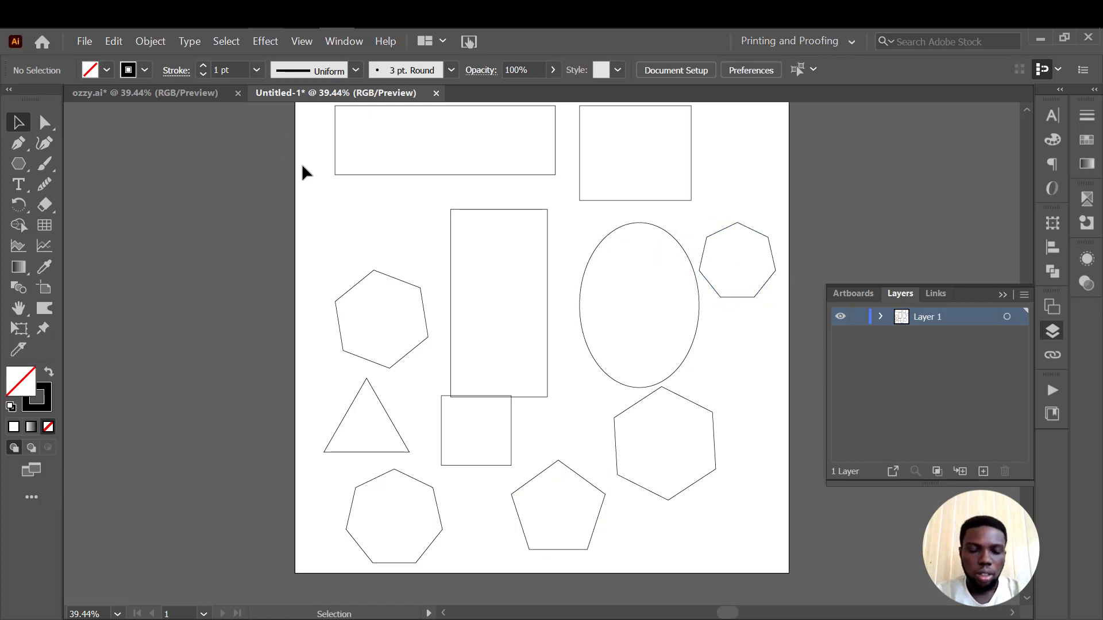
- Select all the shapes and scale them down together proportionally into the artboard's upper-left area
{"action": "left_click_drag", "start_coordinate": [745, 540], "coordinate": [353, 126]}
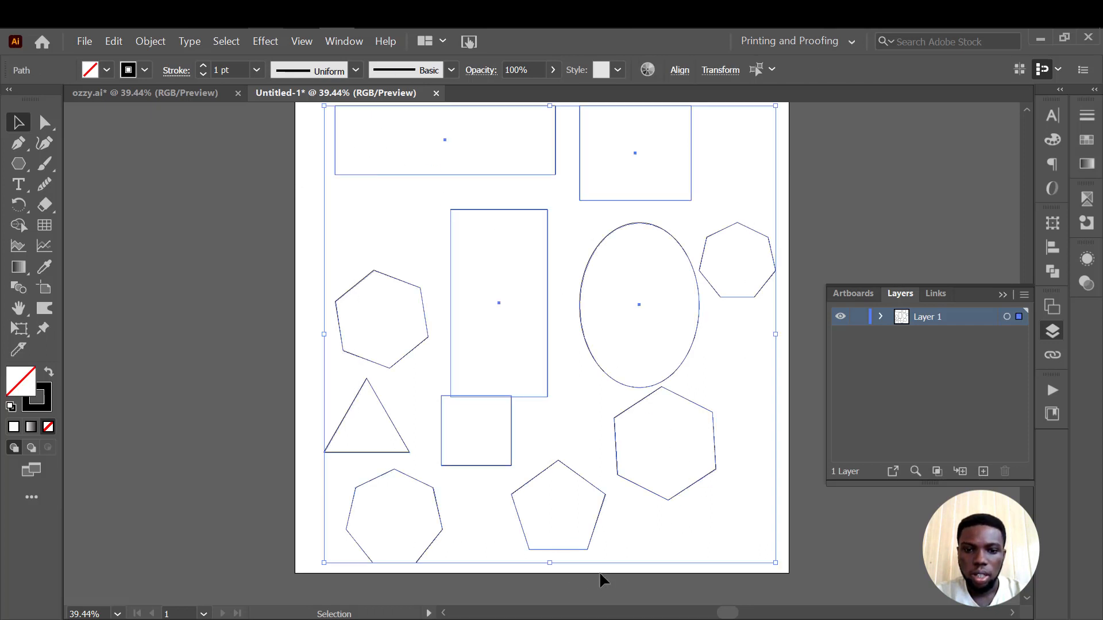
{"action": "left_click_drag", "start_coordinate": [775, 562], "coordinate": [486, 291]}
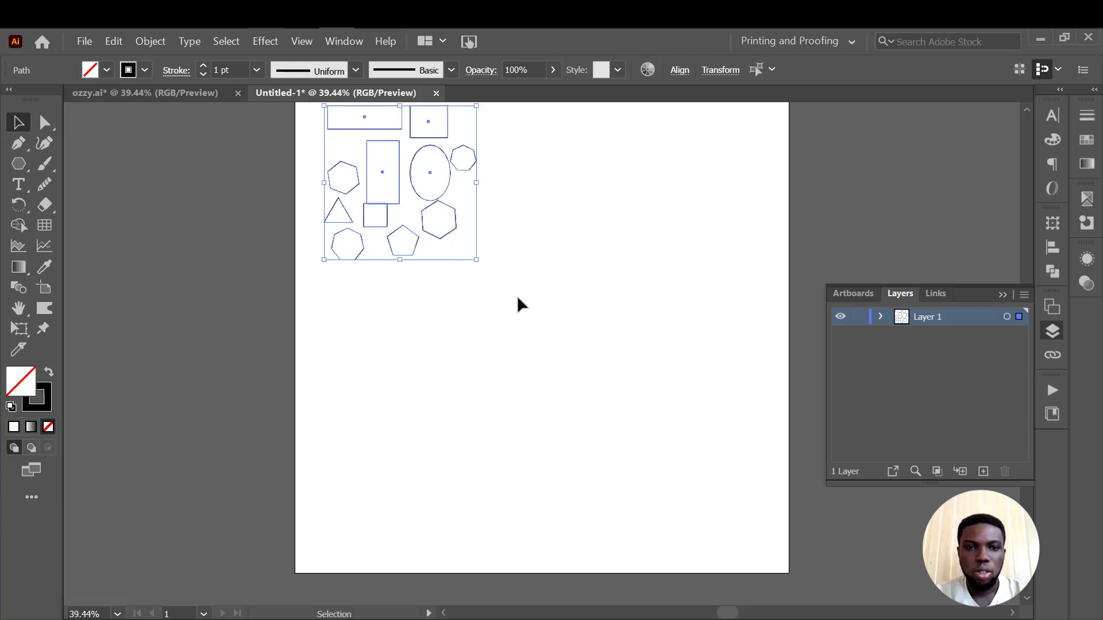
{"action": "left_click", "coordinate": [517, 295]}
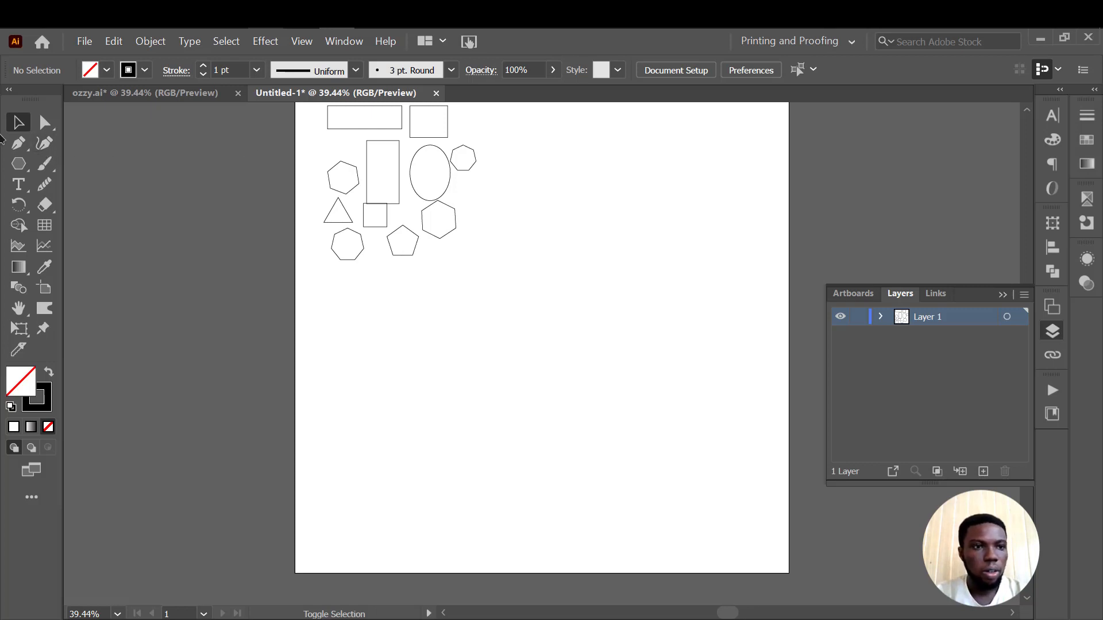
- Create a five-pointed star with Radius 1 of 25 px and Radius 2 of 50 px to the right of the small shapes
{"action": "left_click", "coordinate": [19, 164]}
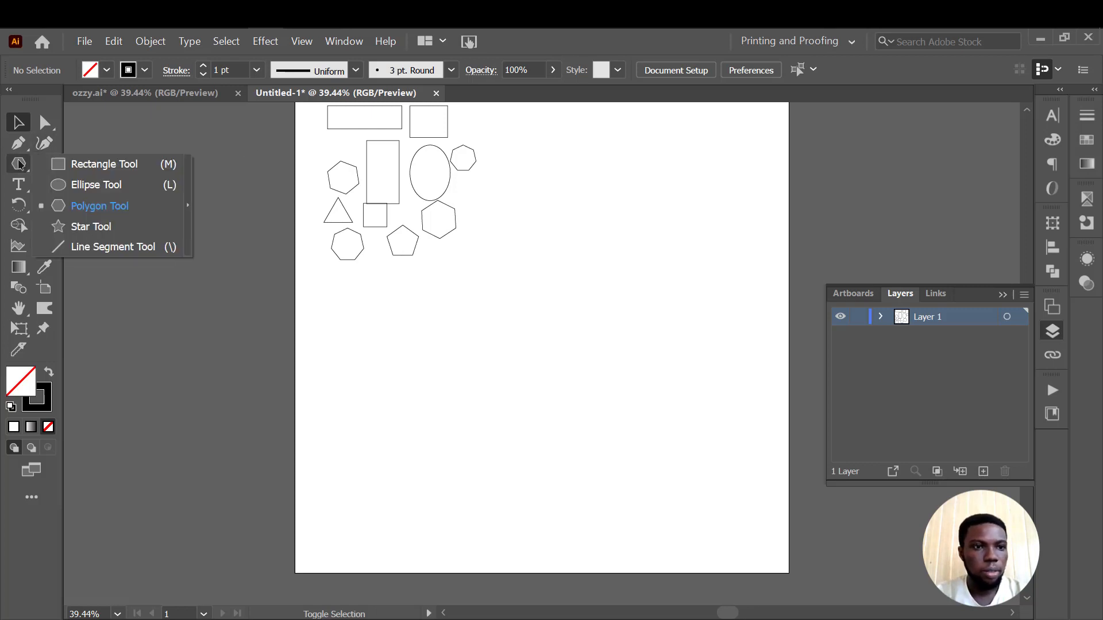
{"action": "left_click", "coordinate": [82, 228]}
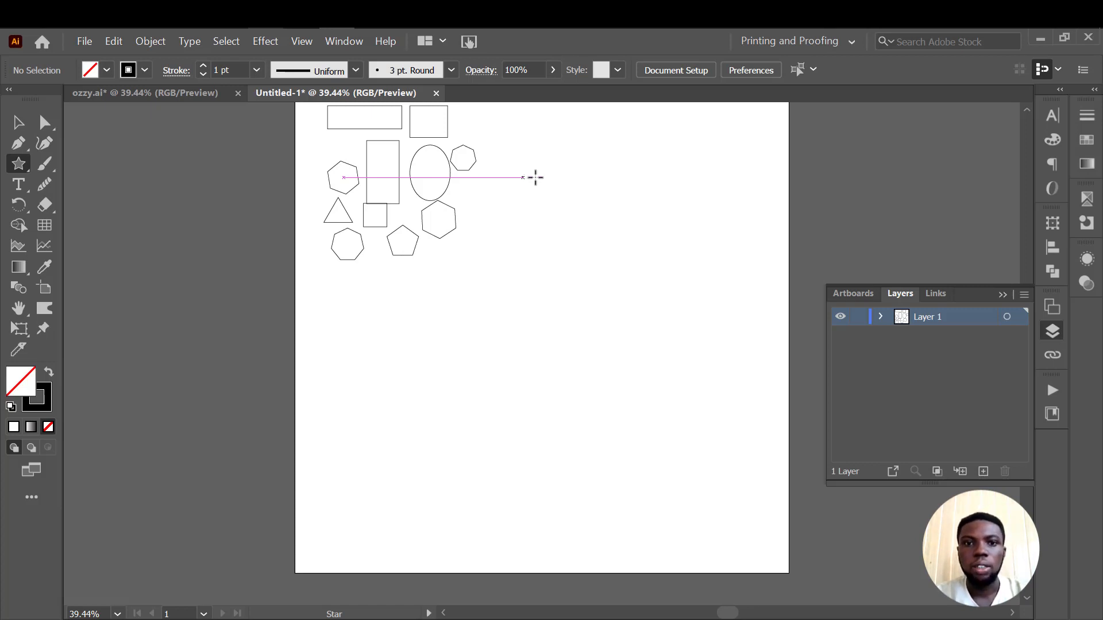
{"action": "left_click", "coordinate": [573, 198]}
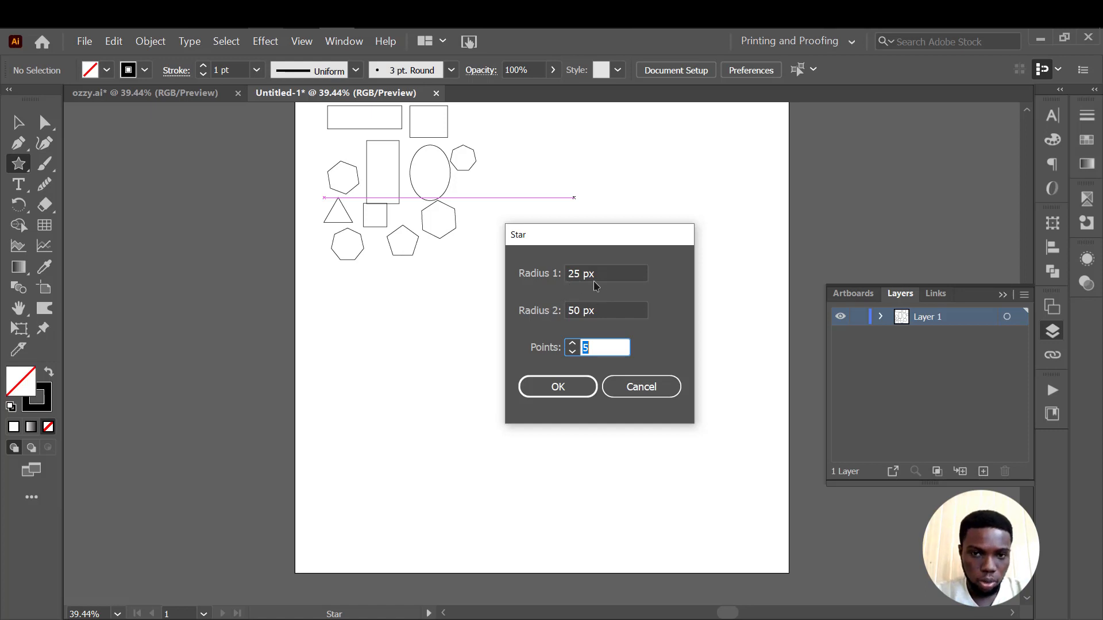
{"action": "left_click", "coordinate": [579, 311]}
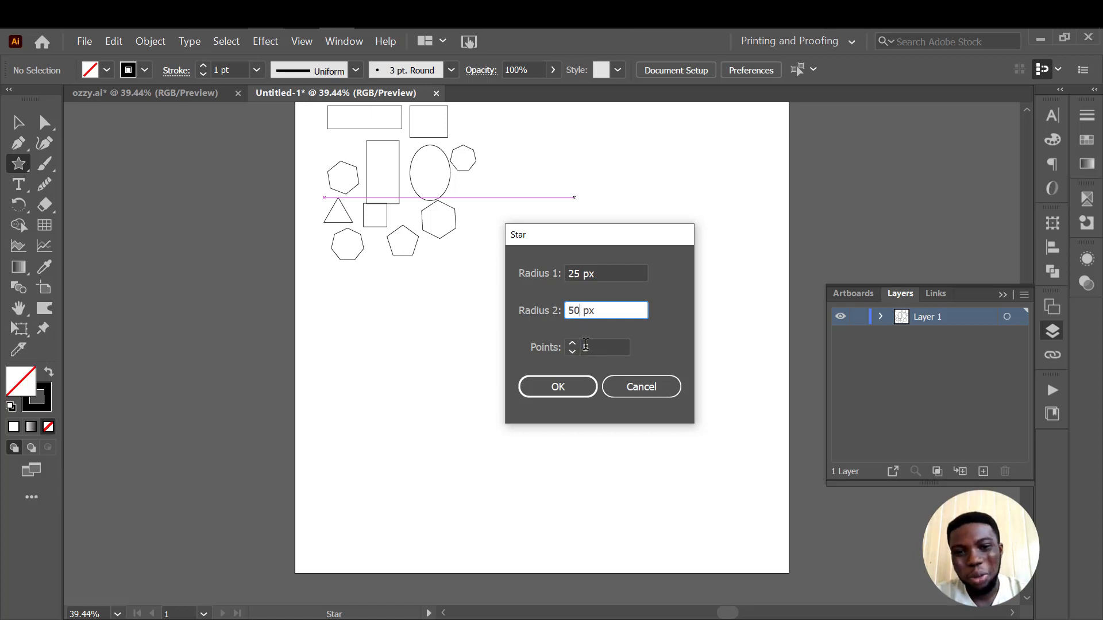
{"action": "left_click", "coordinate": [574, 385]}
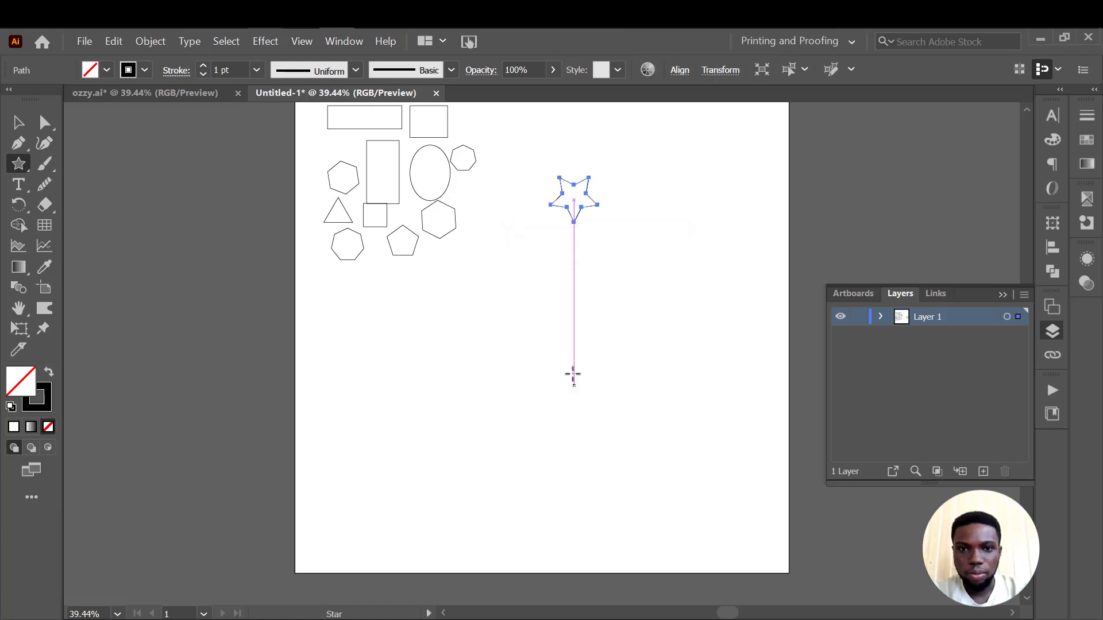
- Move the star down into the empty middle of the artboard
{"action": "left_click", "coordinate": [23, 130]}
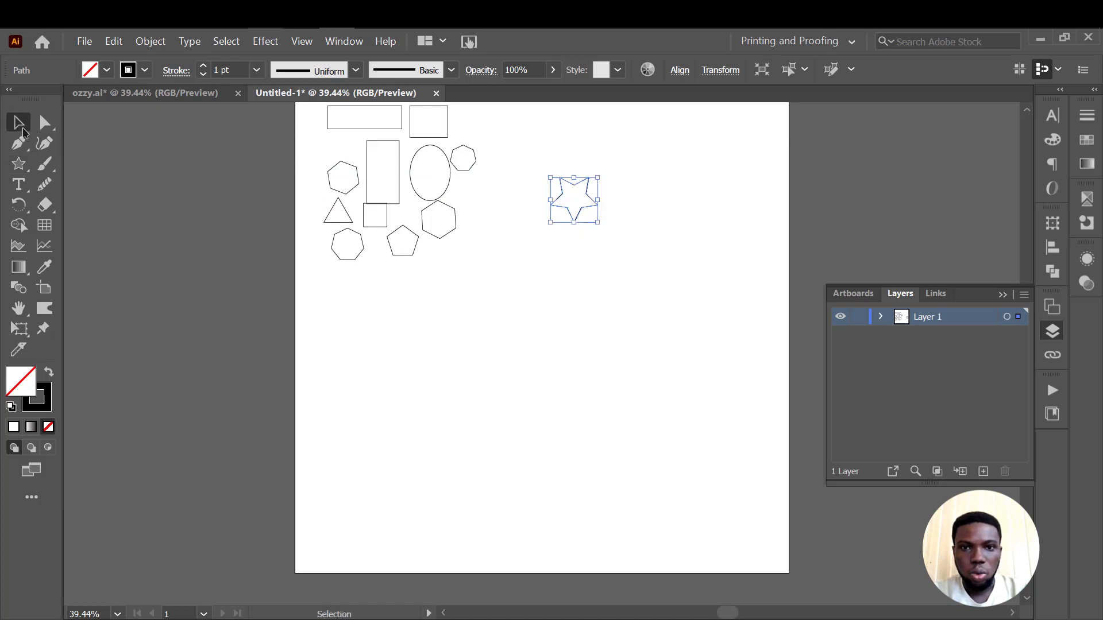
{"action": "left_click", "coordinate": [486, 302]}
{"action": "left_click_drag", "start_coordinate": [582, 212], "coordinate": [543, 335]}
{"action": "left_click", "coordinate": [541, 392]}
- Add a two-line text label reading "25 - INNER" and "50 - OUTER" above and to the left of the star
{"action": "scroll", "coordinate": [544, 335], "scroll_direction": "up", "scroll_amount": 2}
{"action": "scroll", "coordinate": [543, 340], "scroll_direction": "up", "scroll_amount": 3}
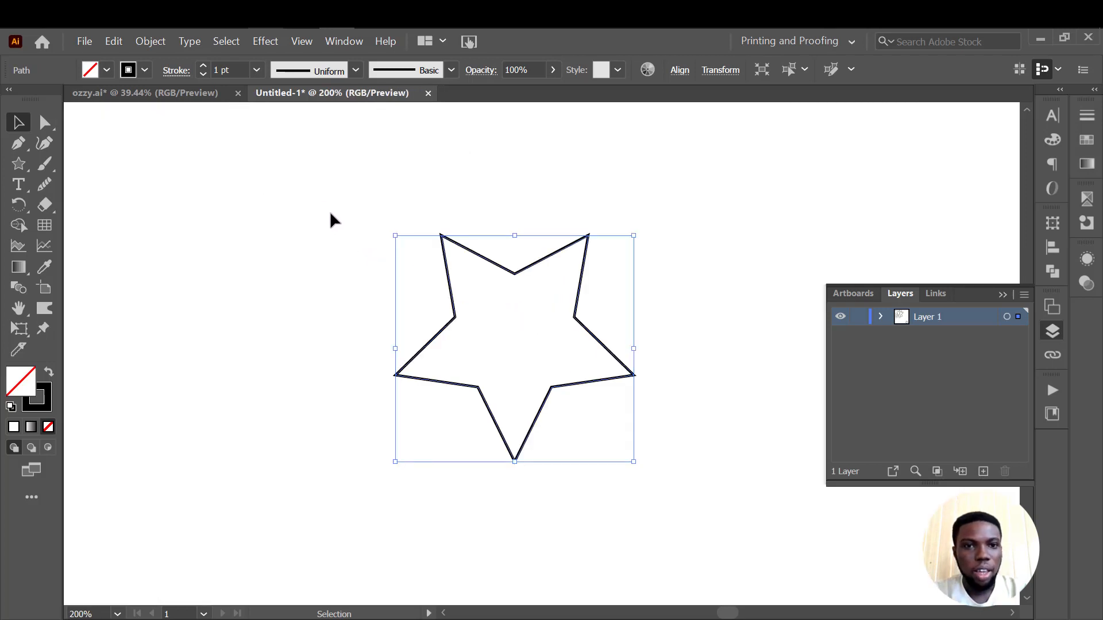
{"action": "left_click", "coordinate": [18, 184]}
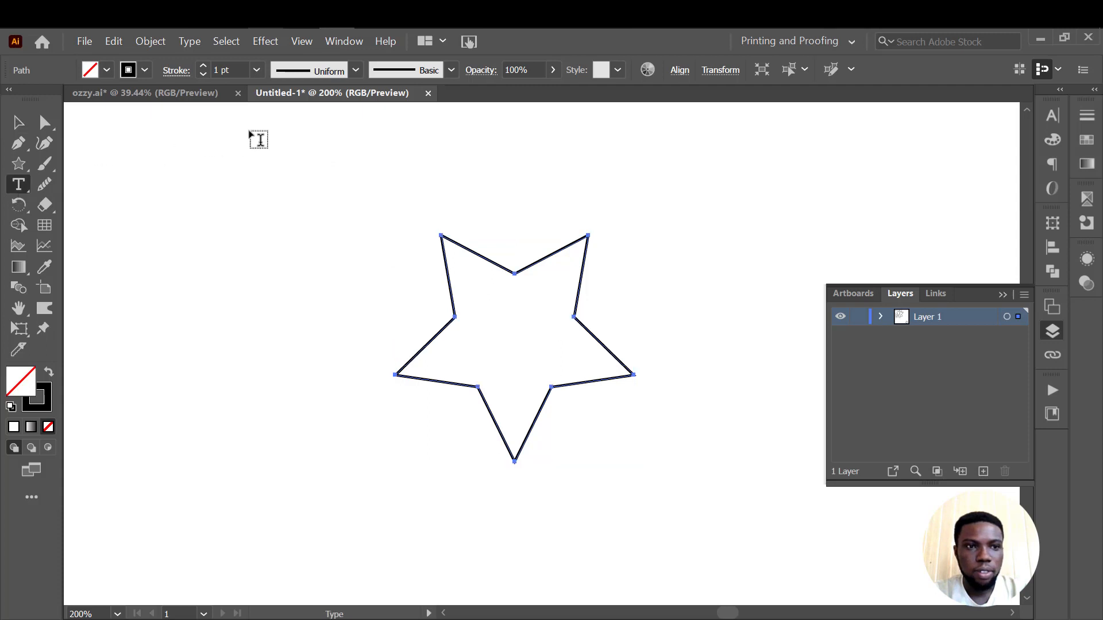
{"action": "left_click", "coordinate": [256, 157]}
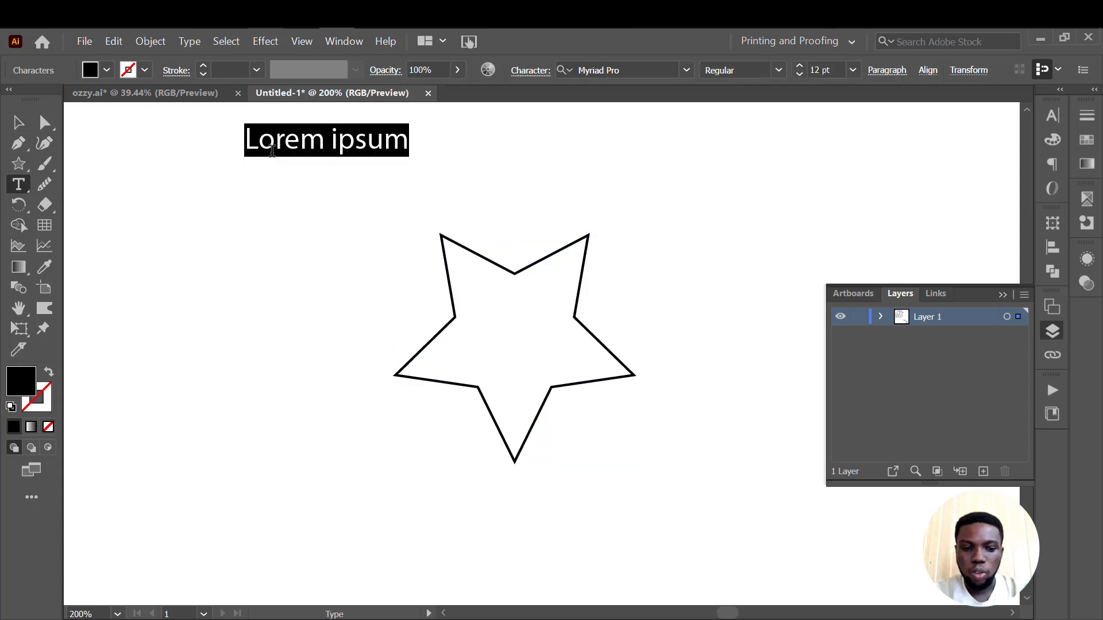
{"action": "type", "text": "25"}
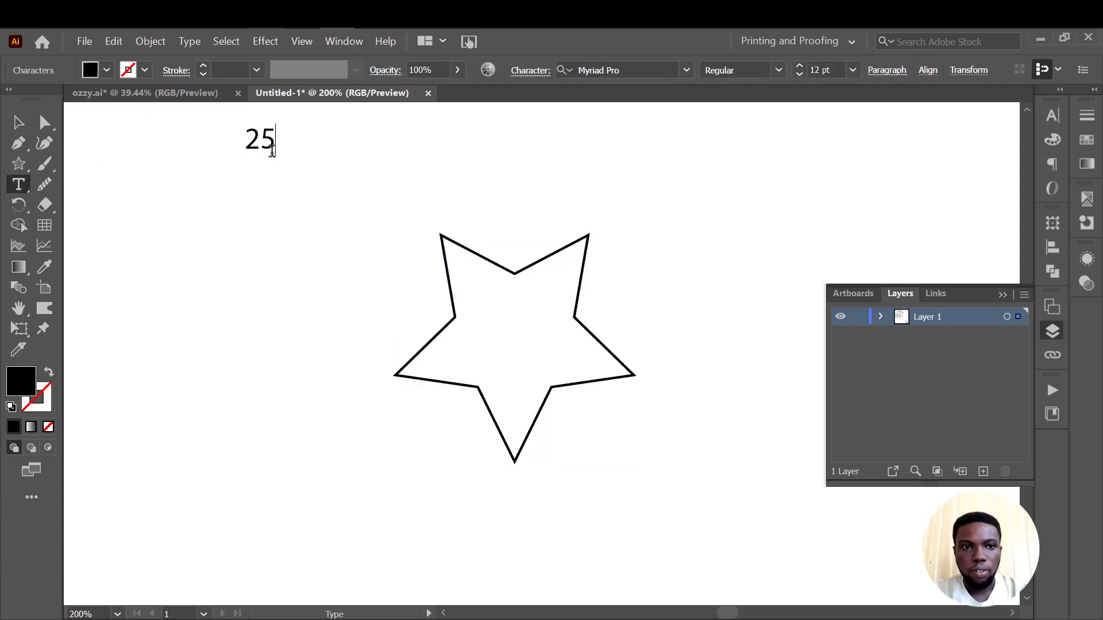
{"action": "type", "text": " - INN"}
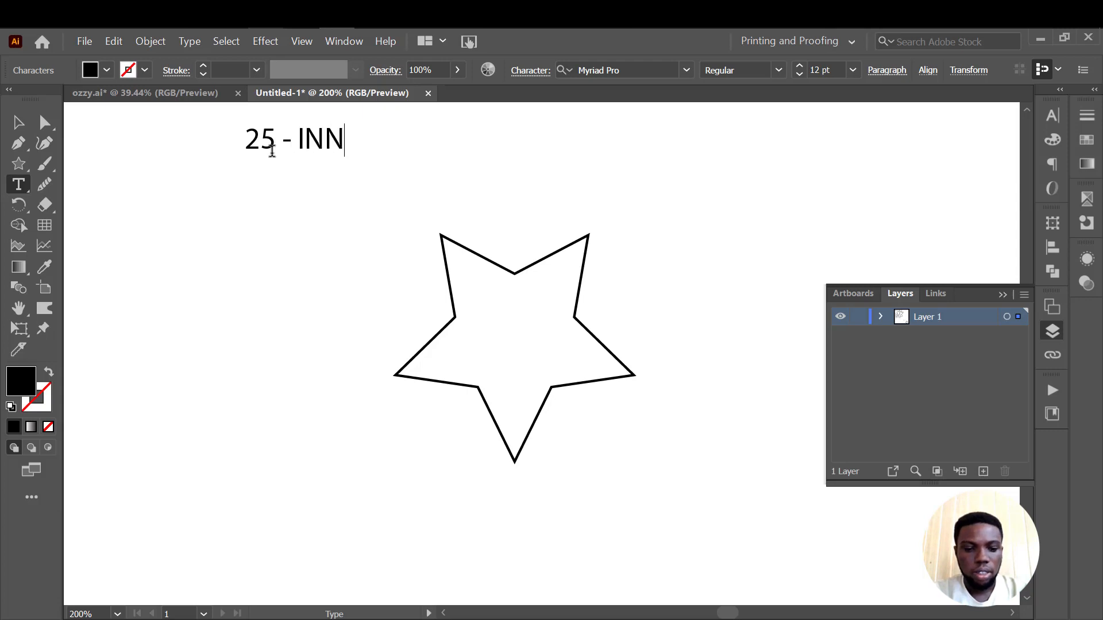
{"action": "type", "text": "ER 50"}
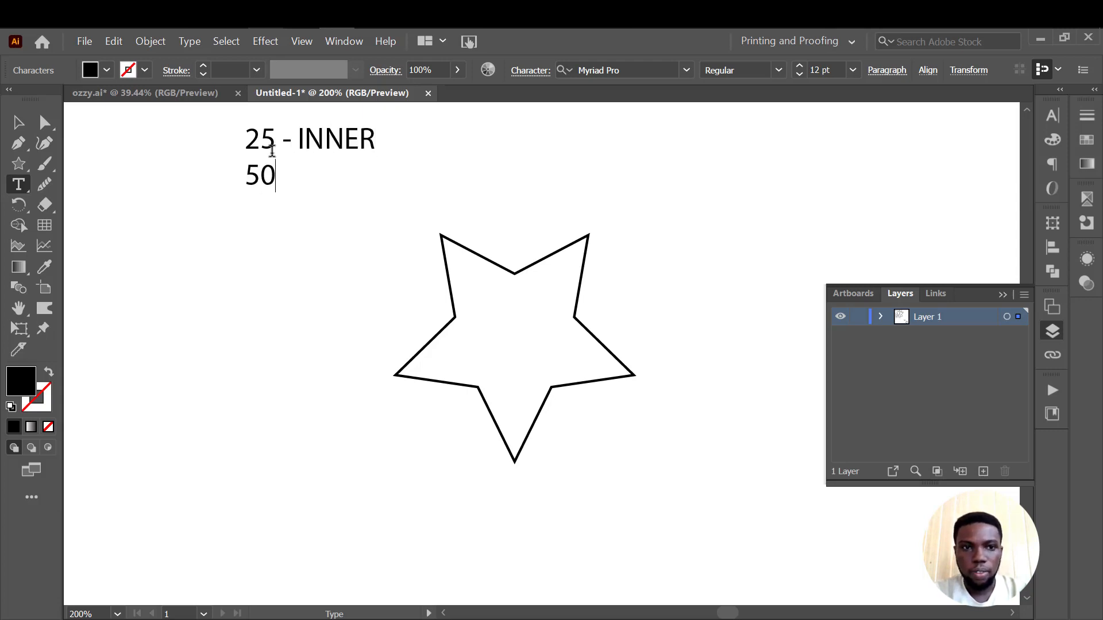
{"action": "type", "text": " - OUTER"}
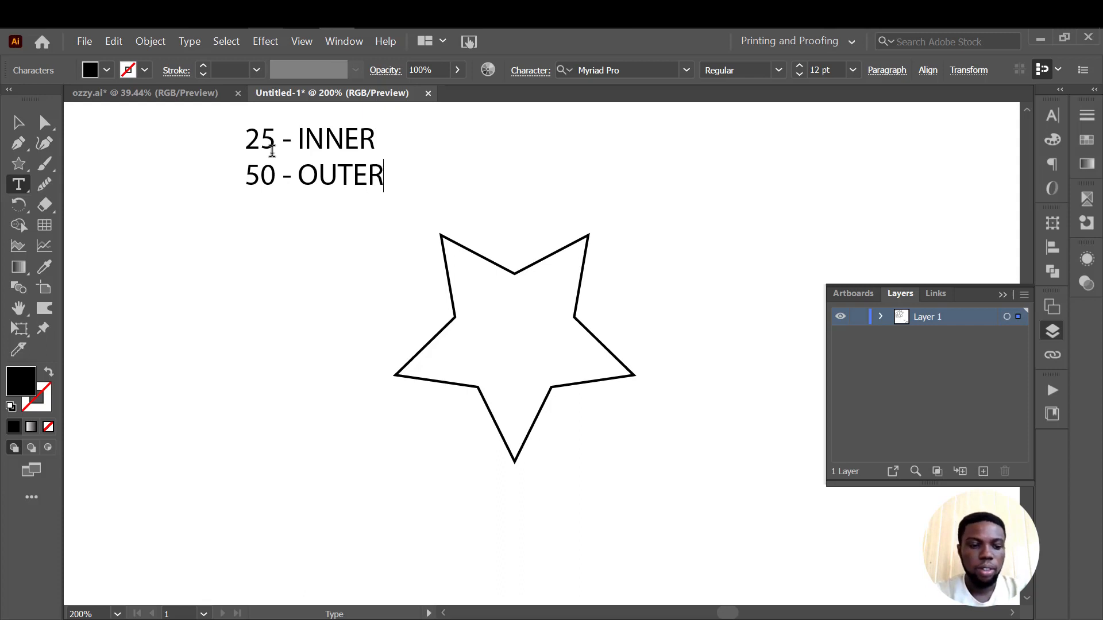
{"action": "key", "text": "Escape"}
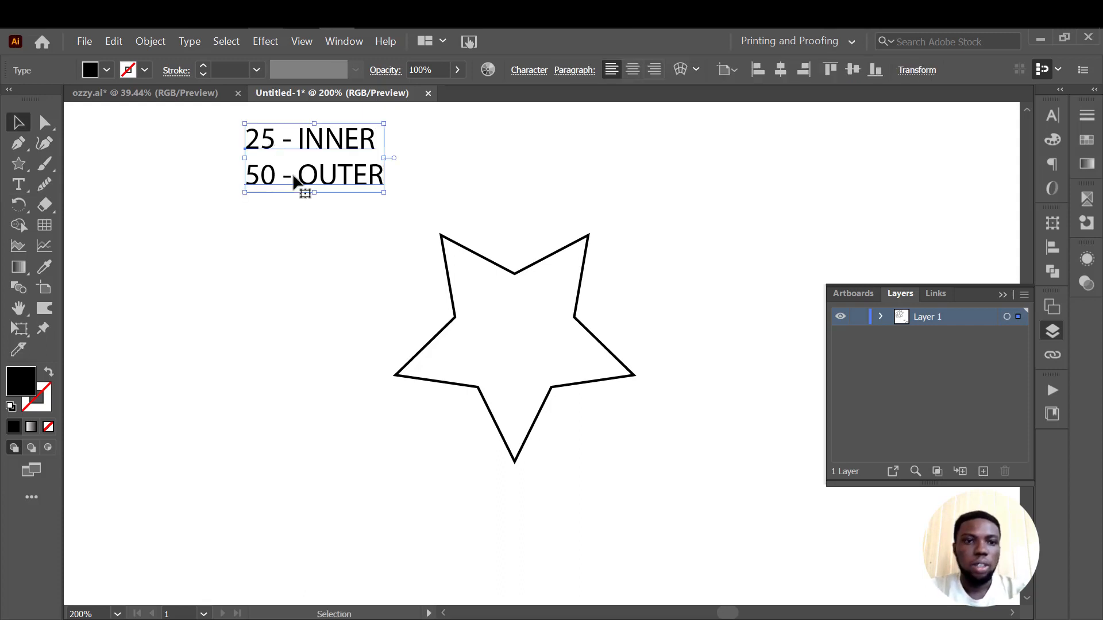
{"action": "left_click", "coordinate": [387, 247]}
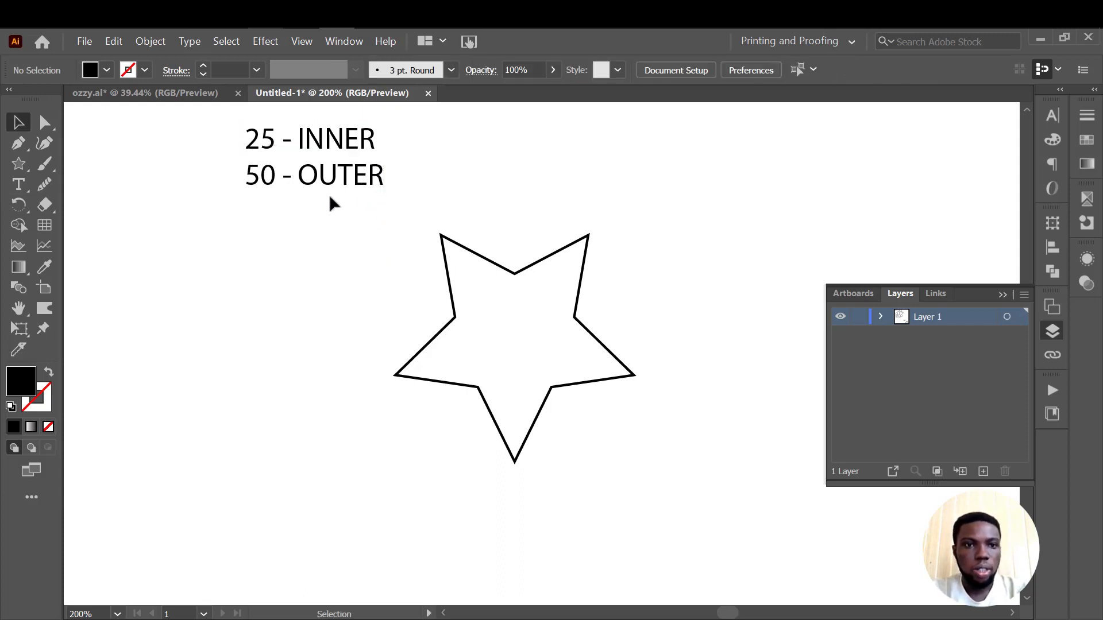
- Draw a circle from the star's centre and nudge it up so it fits the star's inner corners
{"action": "left_click_drag", "start_coordinate": [29, 163], "coordinate": [86, 187]}
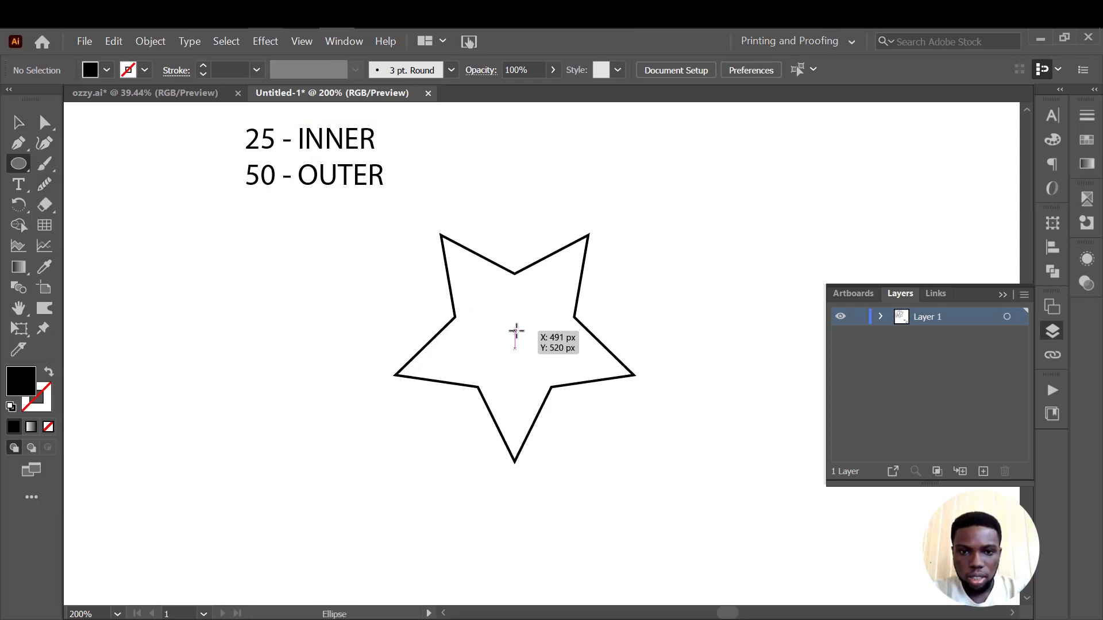
{"action": "left_click_drag", "start_coordinate": [514, 346], "coordinate": [576, 284]}
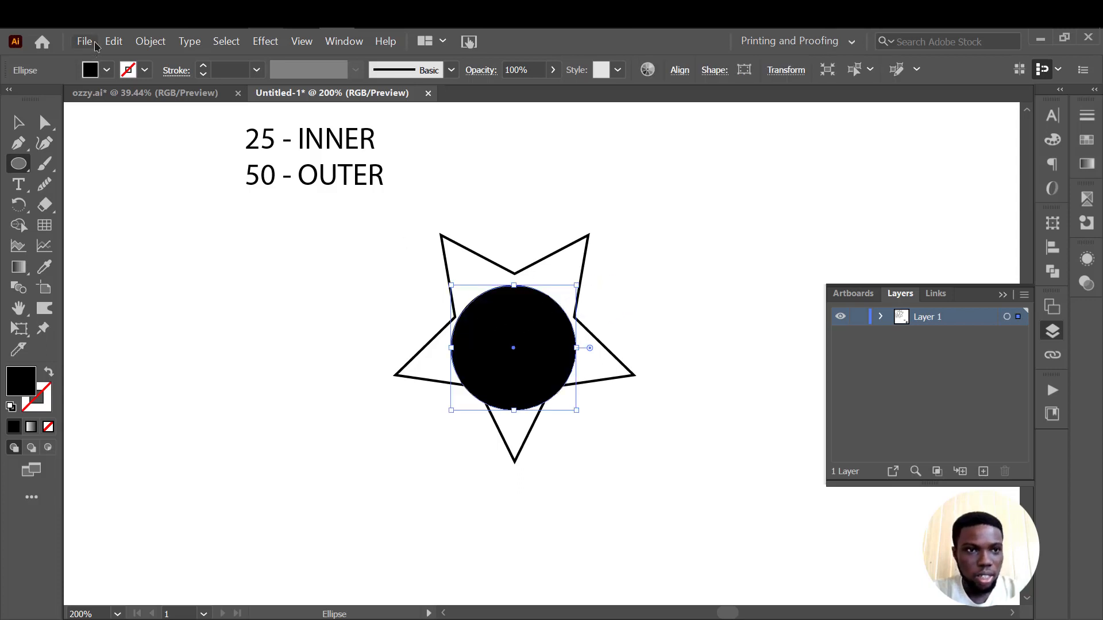
{"action": "left_click", "coordinate": [18, 122]}
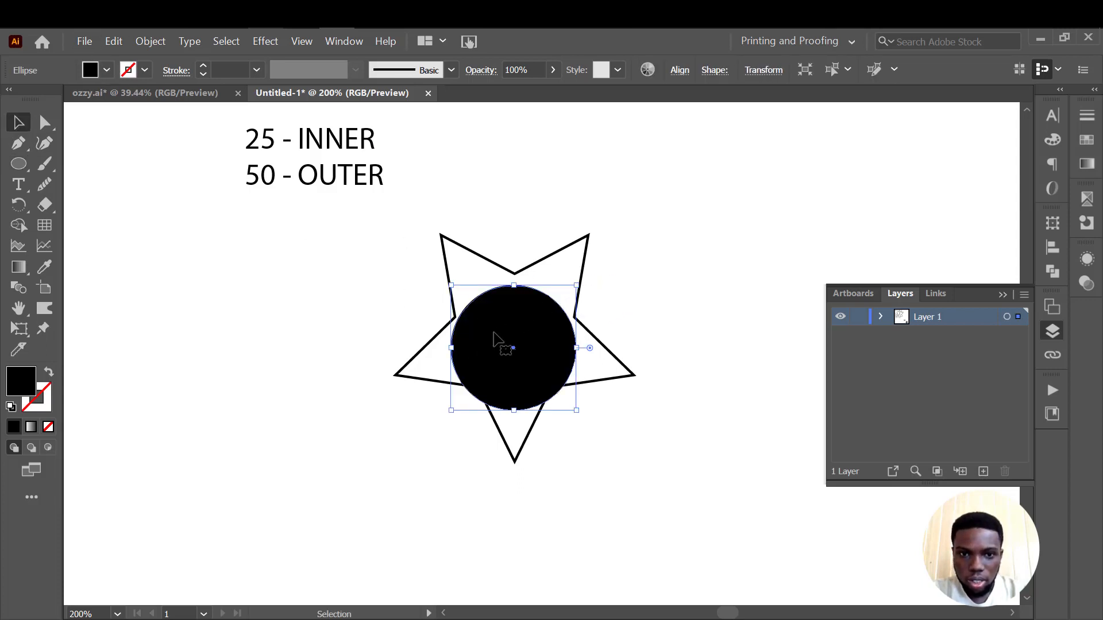
{"action": "mouse_move", "coordinate": [490, 326]}
{"action": "left_mouse_down"}
{"action": "mouse_move", "coordinate": [498, 314]}
{"action": "mouse_move", "coordinate": [500, 331]}
{"action": "left_mouse_up"}
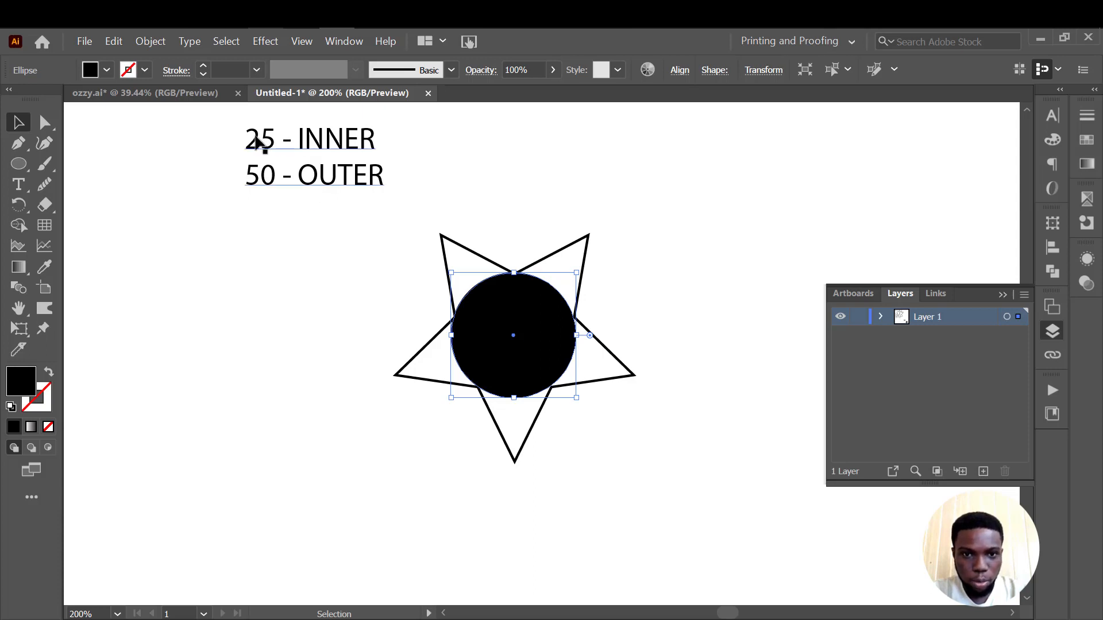
- Turn the circle into a yellow outline without fill and enlarge it proportionally from its centre to surround the star's outer points
{"action": "left_click", "coordinate": [106, 70]}
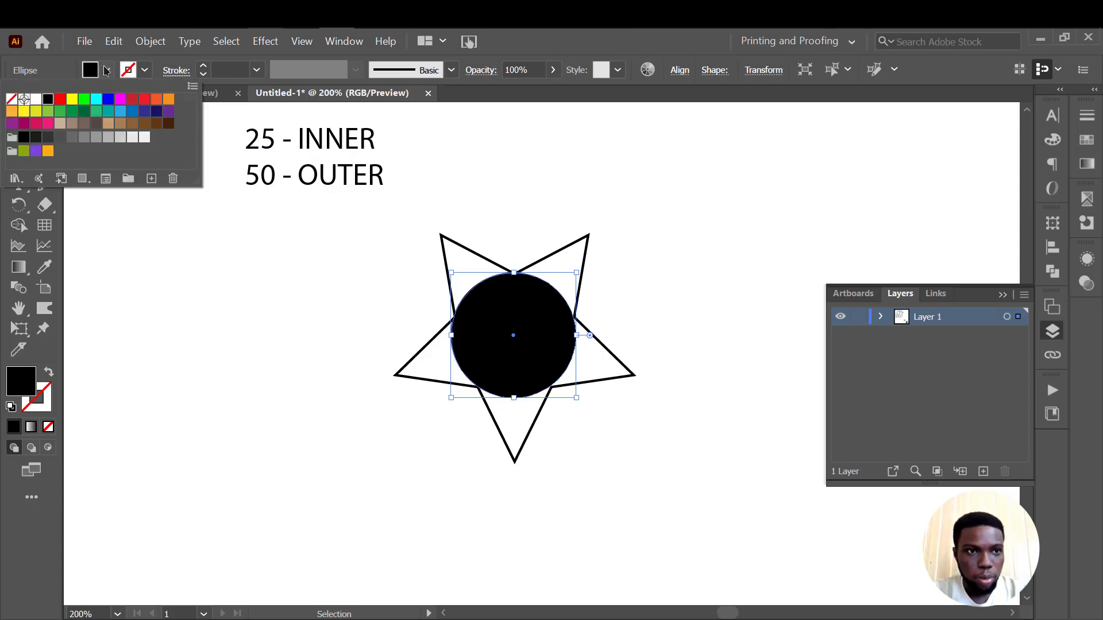
{"action": "left_click", "coordinate": [72, 100]}
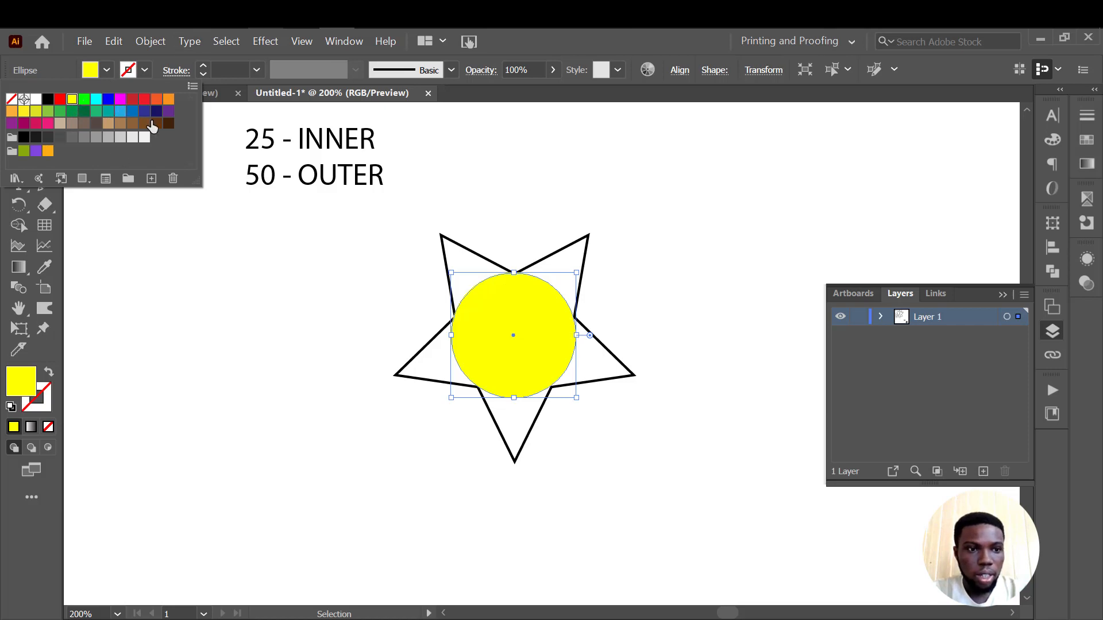
{"action": "left_click", "coordinate": [50, 374]}
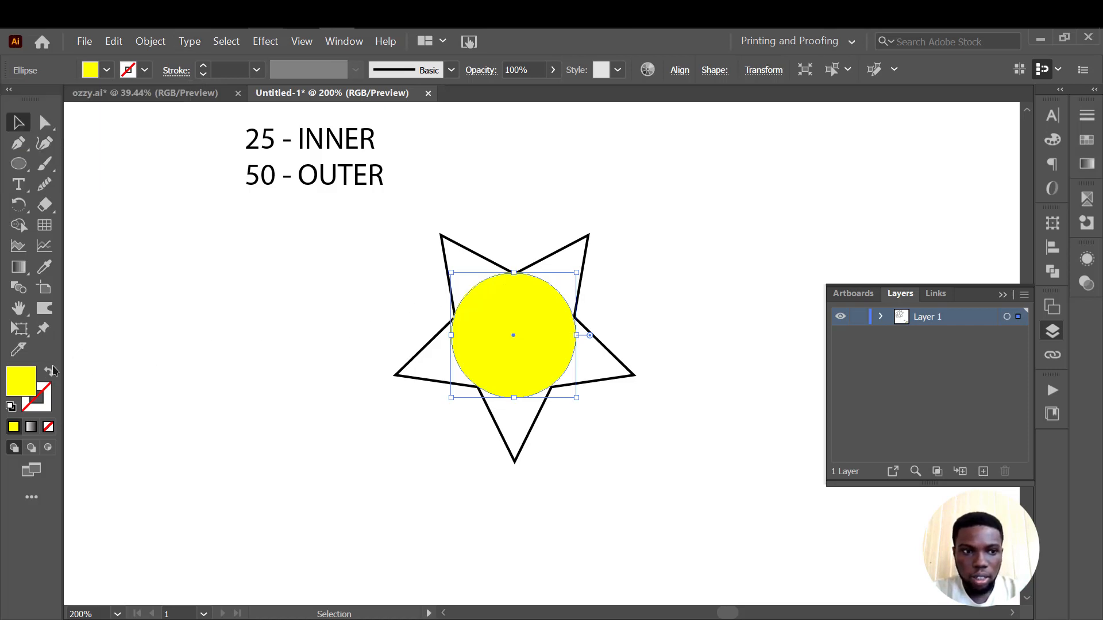
{"action": "left_click", "coordinate": [51, 371]}
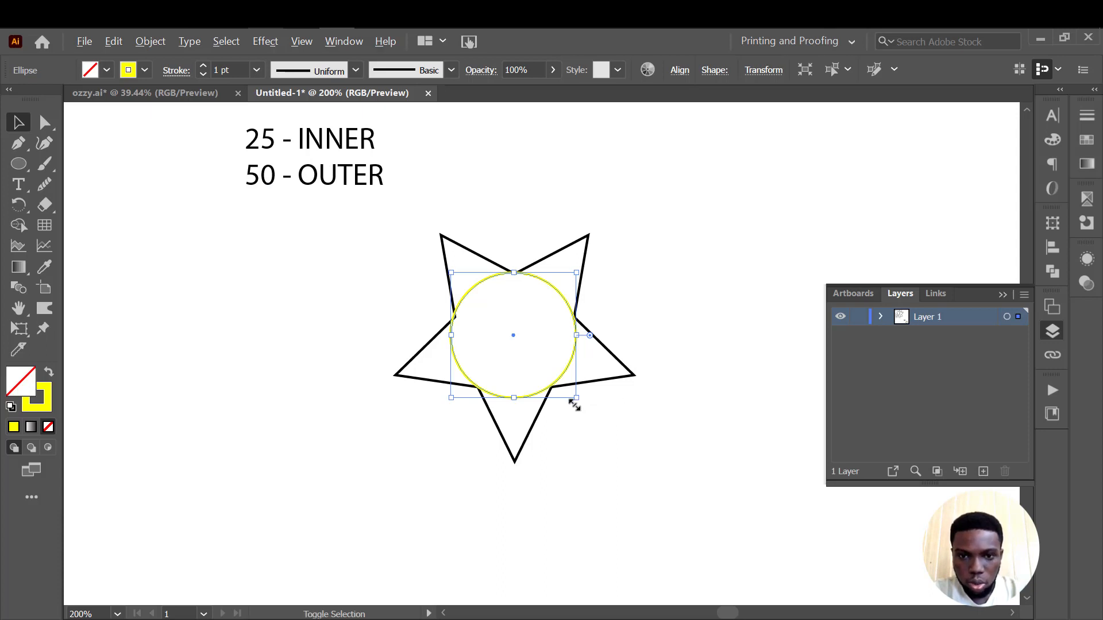
{"action": "left_click_drag", "start_coordinate": [575, 397], "coordinate": [642, 463]}
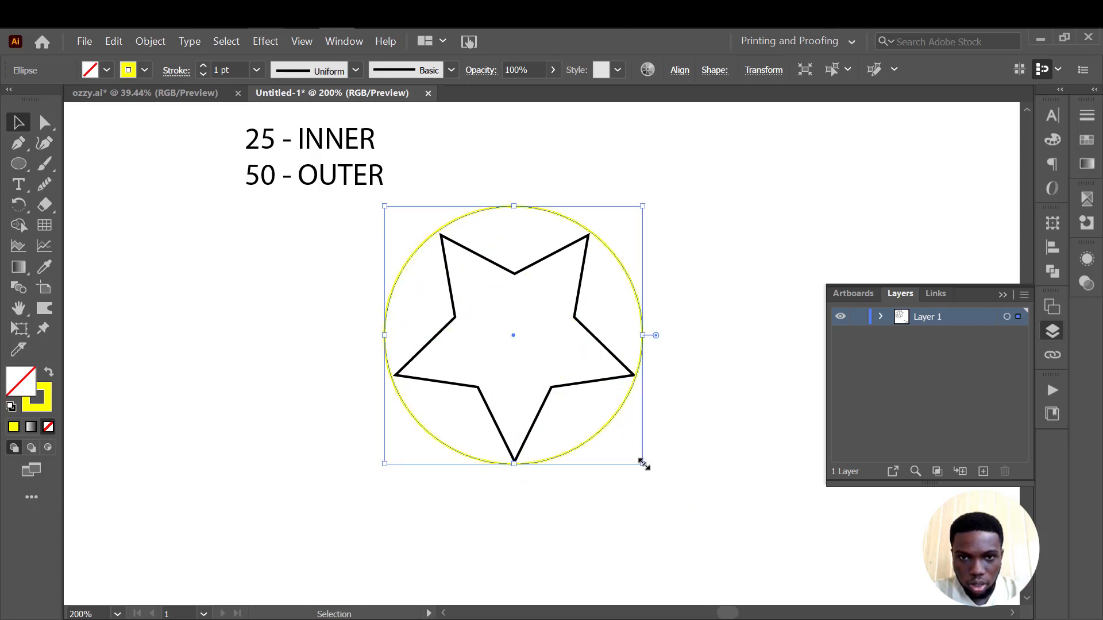
{"action": "left_click", "coordinate": [680, 404]}
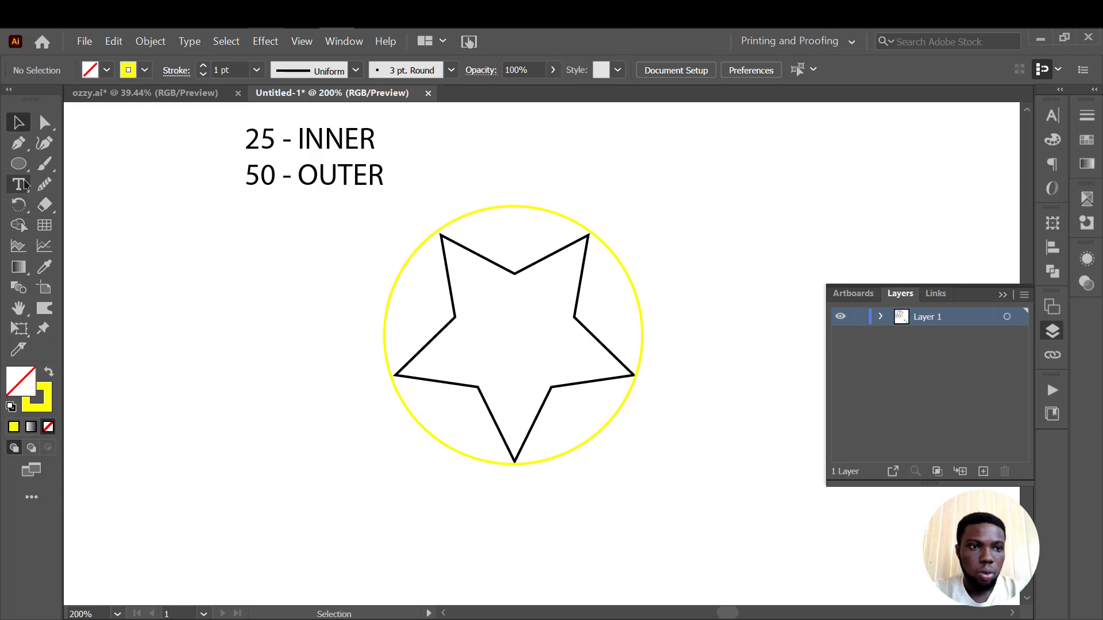
- Create a second five-pointed star with a smaller Radius 1 and a Radius 2 of 50 px to the left of the circled star
{"action": "right_click", "coordinate": [19, 164]}
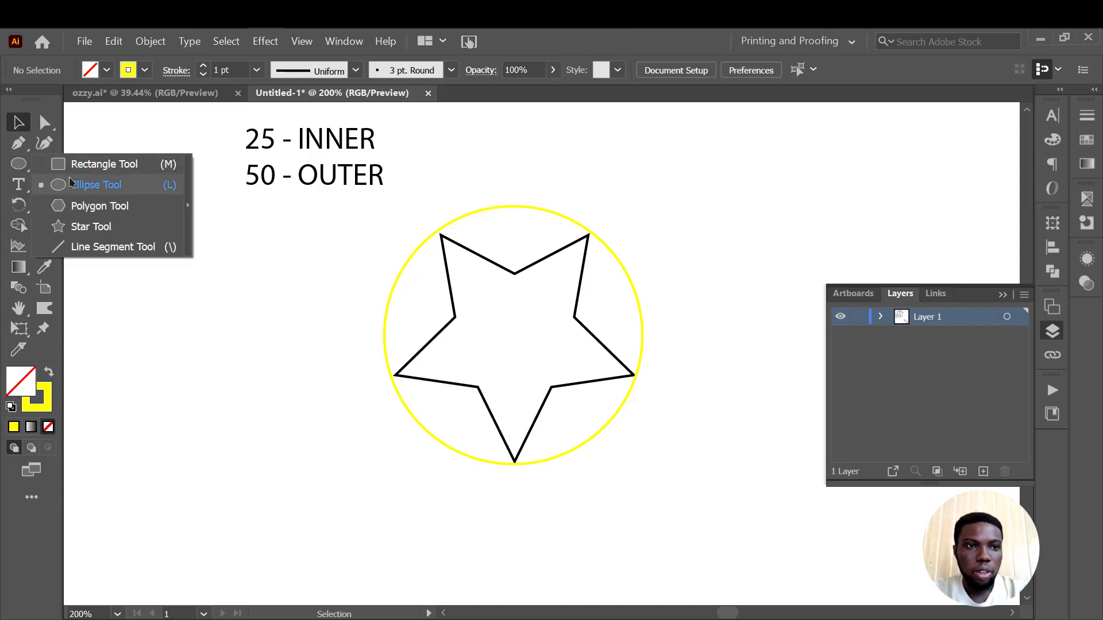
{"action": "left_click", "coordinate": [89, 228]}
{"action": "left_click", "coordinate": [240, 298]}
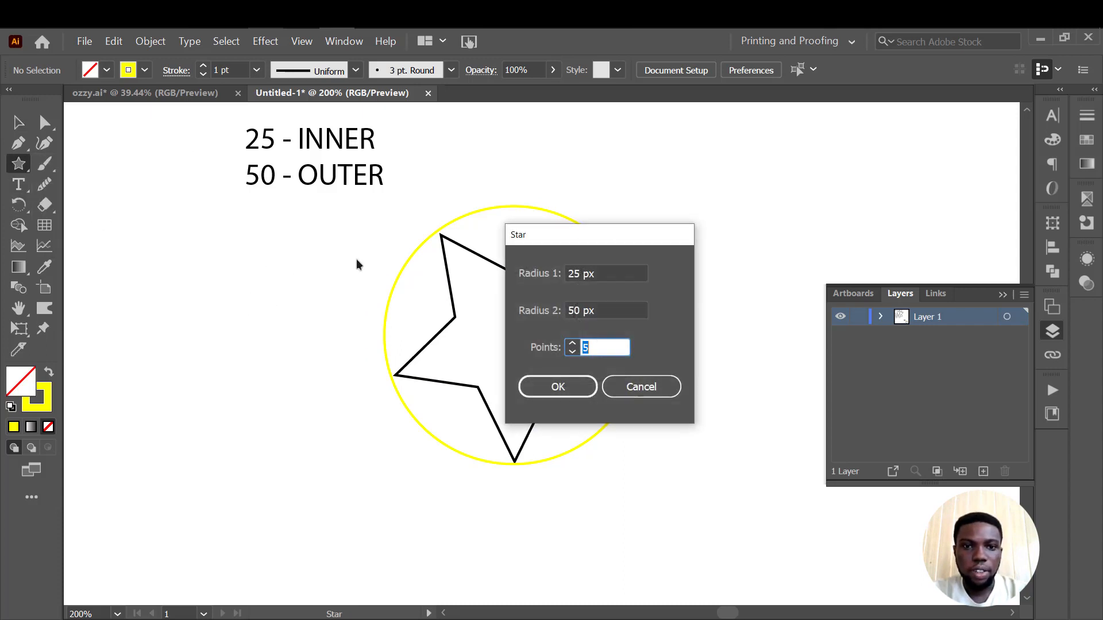
{"action": "left_click_drag", "start_coordinate": [576, 267], "coordinate": [574, 268]}
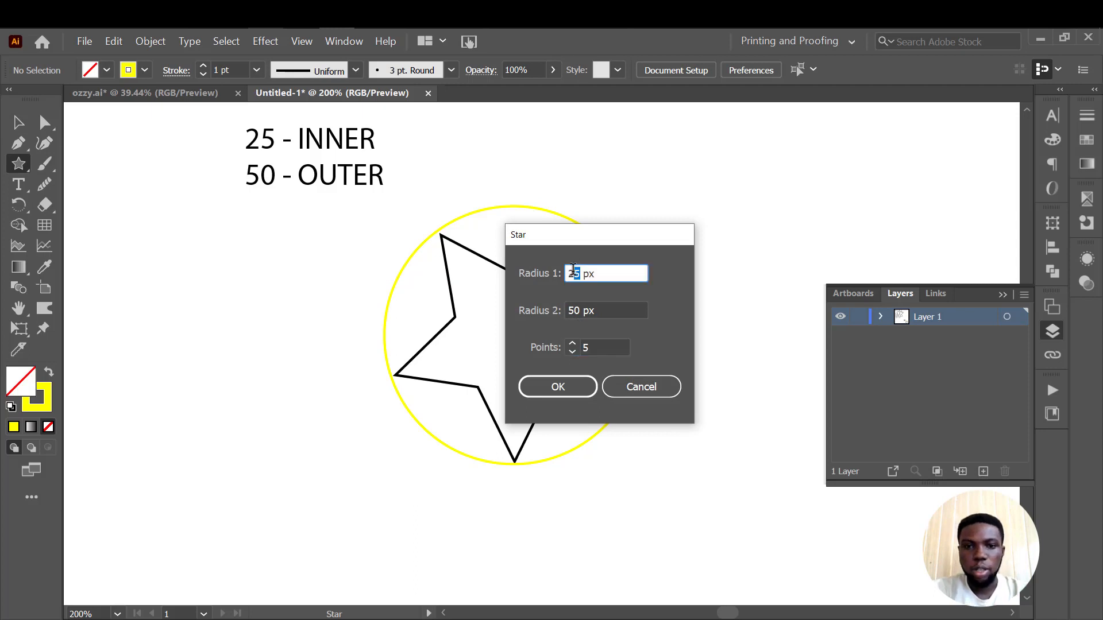
{"action": "left_click", "coordinate": [580, 386]}
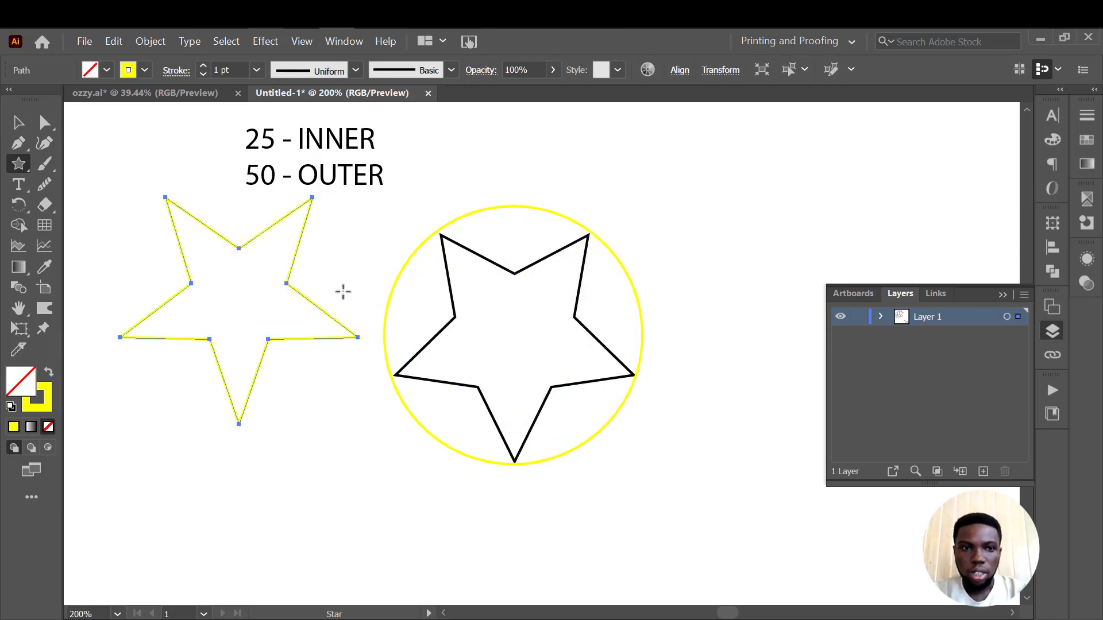
- Change the second star's stroke colour to black
{"action": "left_click", "coordinate": [18, 122]}
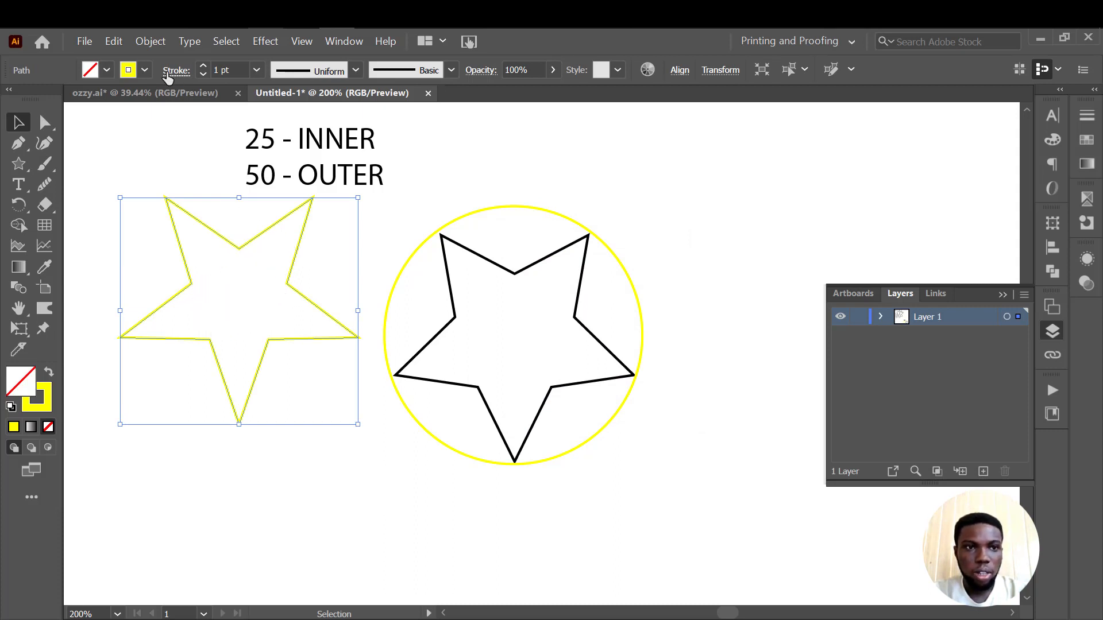
{"action": "left_click", "coordinate": [144, 70]}
{"action": "left_click", "coordinate": [47, 100]}
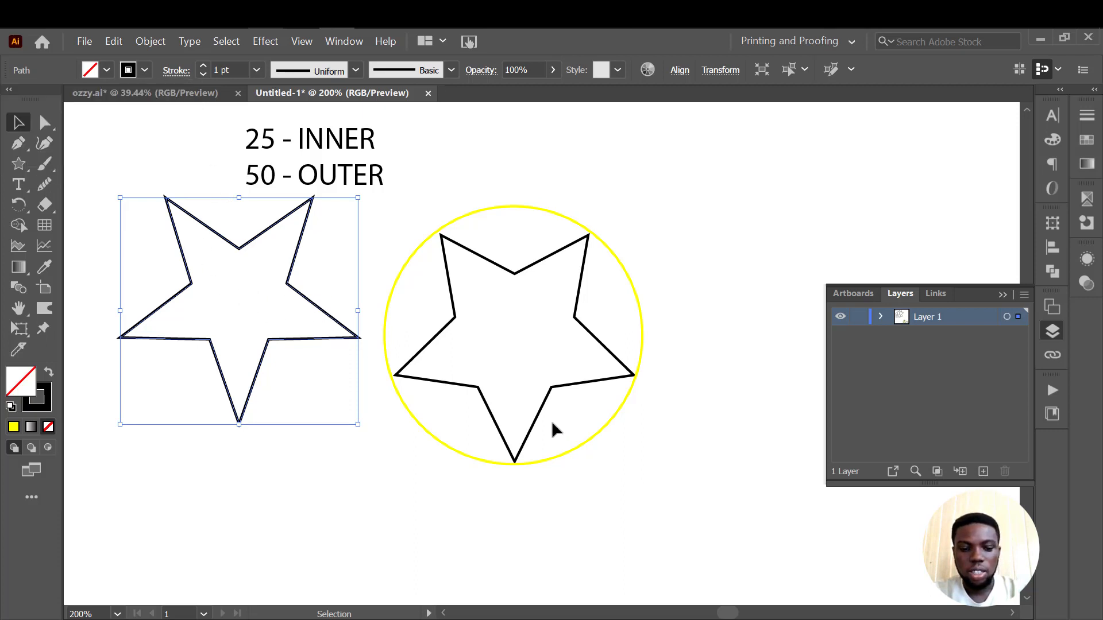
- Delete both stars, the yellow circle and the radius text label, keeping the small shapes in the artboard's upper-left area
{"action": "key", "text": "ctrl+0"}
{"action": "left_click_drag", "start_coordinate": [625, 441], "coordinate": [466, 310]}
{"action": "key", "text": "Delete"}
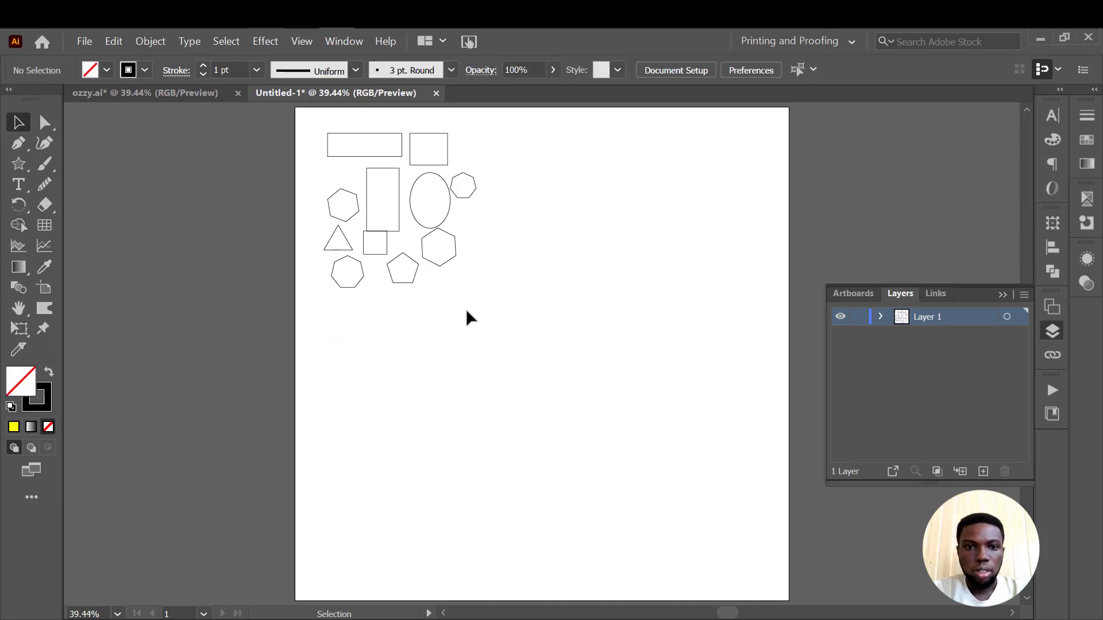
- Draw a line segment about 1046 px long at about 220° diagonally from the artboard's upper-right to its lower-left area
{"action": "left_click", "coordinate": [24, 165]}
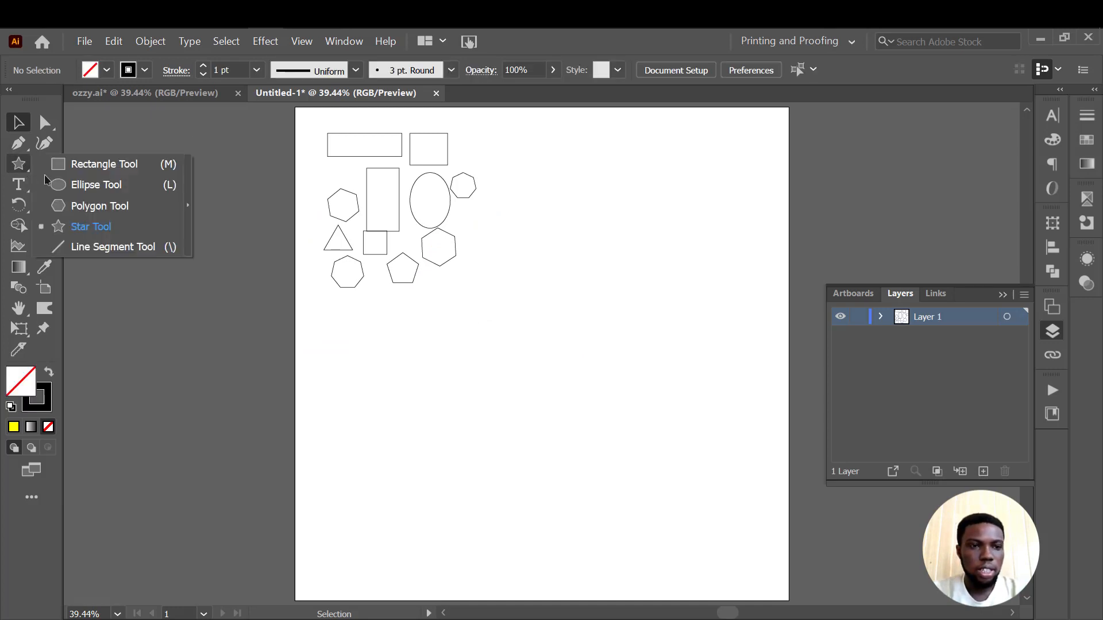
{"action": "left_click", "coordinate": [121, 248]}
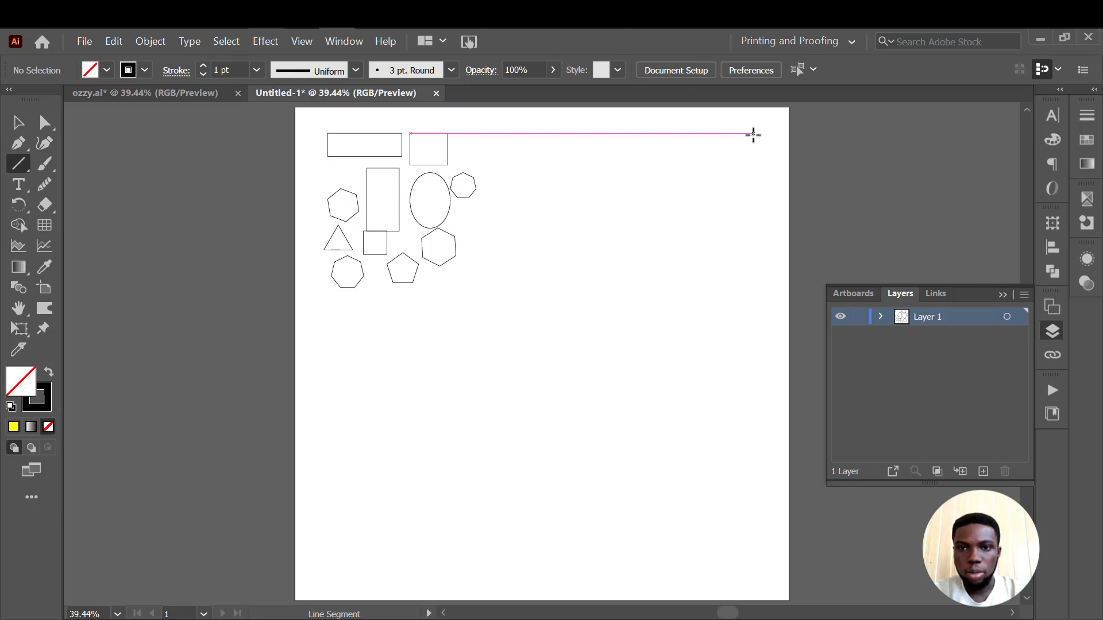
{"action": "left_click_drag", "start_coordinate": [753, 134], "coordinate": [356, 462]}
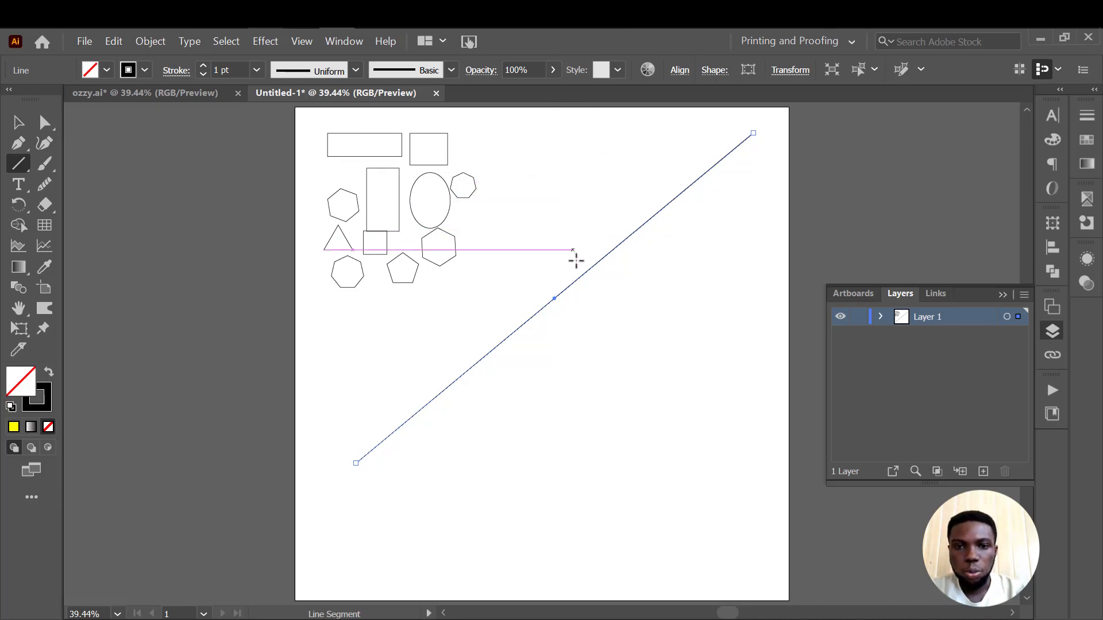
{"action": "left_click", "coordinate": [754, 161]}
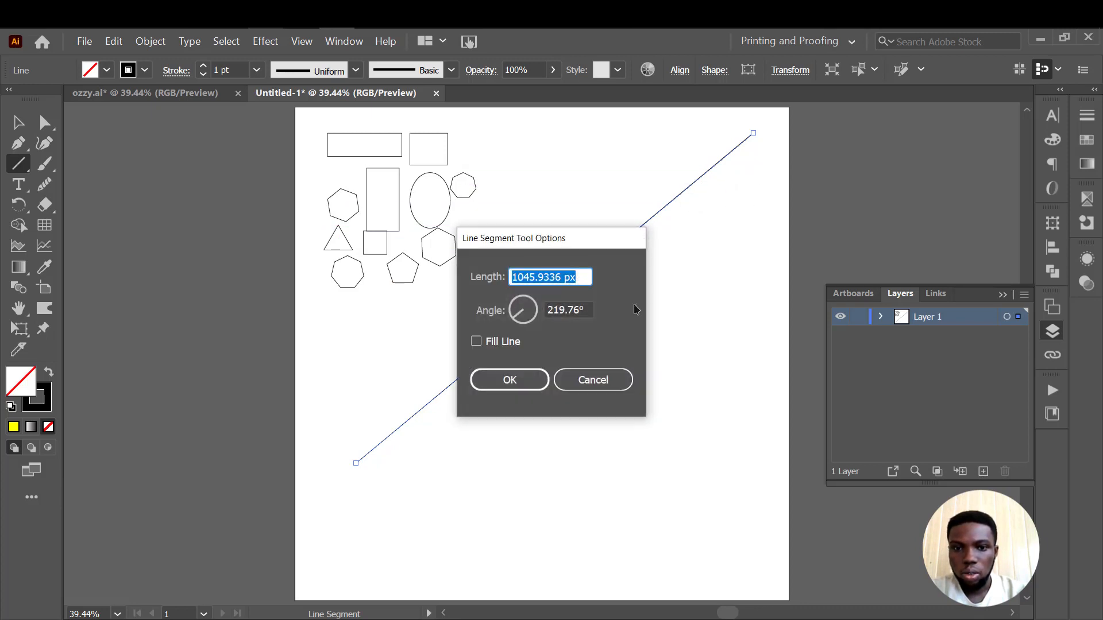
{"action": "left_click", "coordinate": [595, 379]}
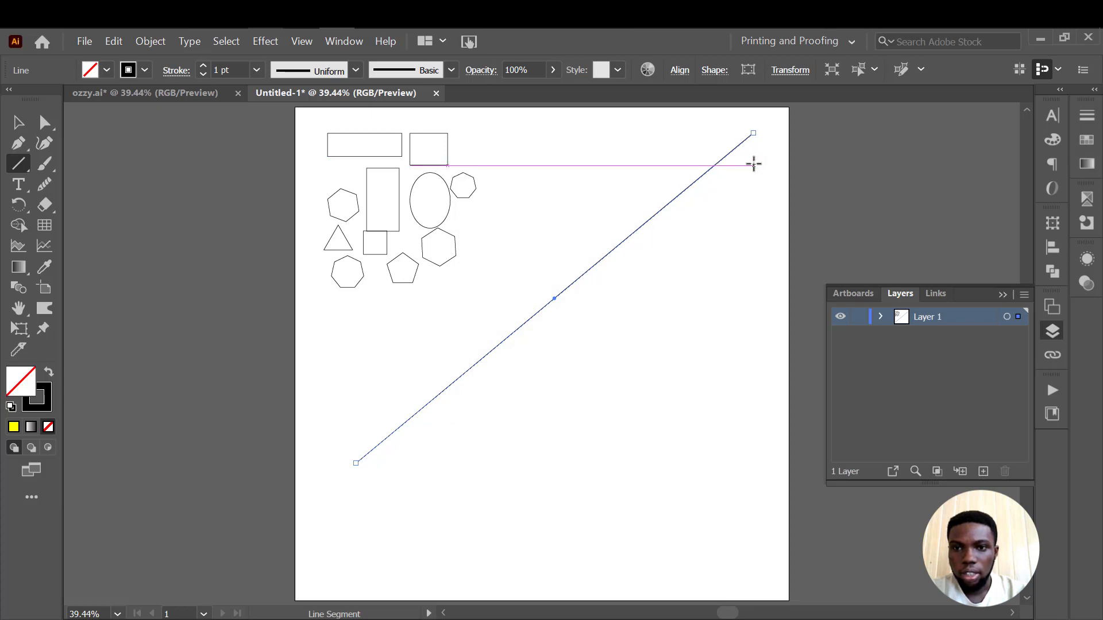
- Draw a horizontal line, a 45° diagonal line and a vertical line about 247 px long in the artboard's upper-right area
{"action": "left_click_drag", "start_coordinate": [753, 166], "coordinate": [557, 331]}
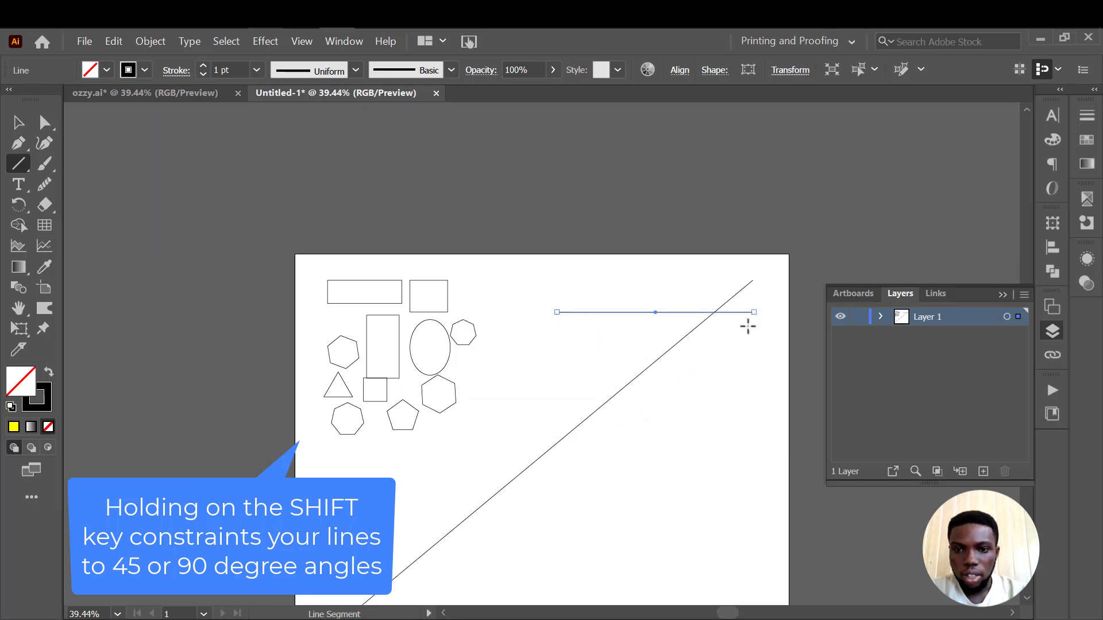
{"action": "left_click_drag", "start_coordinate": [755, 320], "coordinate": [628, 457]}
{"action": "left_click_drag", "start_coordinate": [756, 350], "coordinate": [754, 472]}
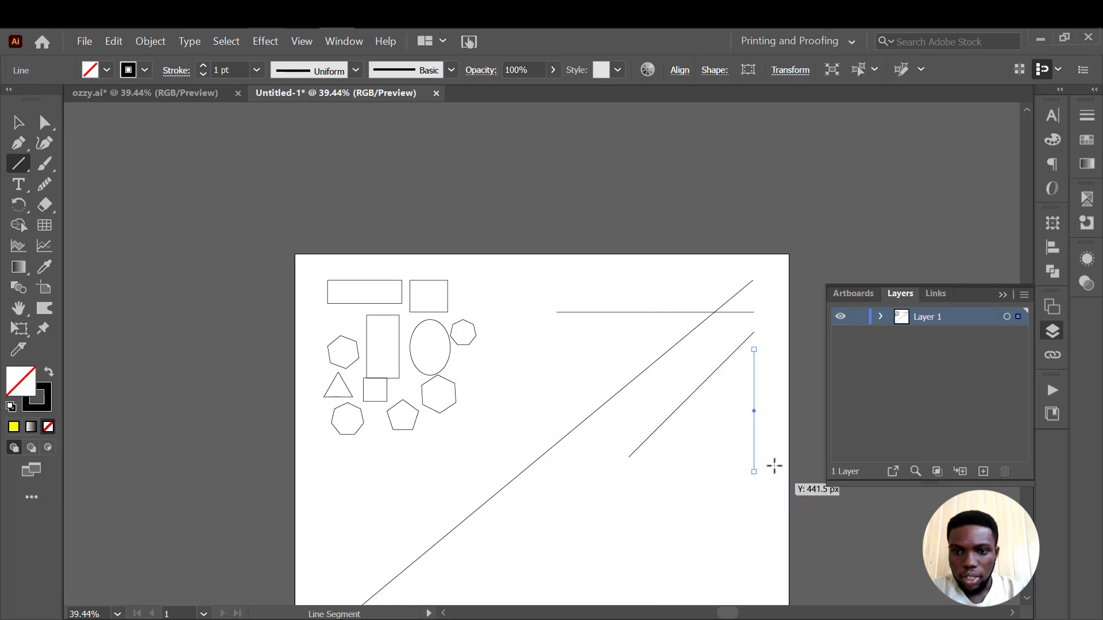
{"action": "scroll", "coordinate": [783, 350], "scroll_direction": "down", "scroll_amount": 2}
{"action": "left_click", "coordinate": [706, 454]}
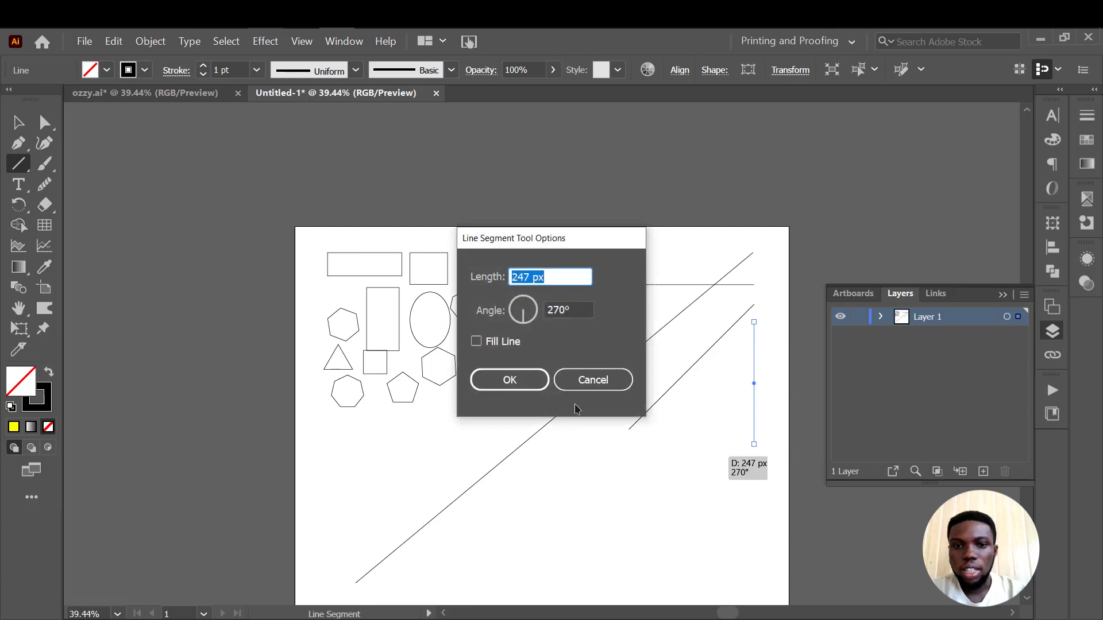
{"action": "left_click", "coordinate": [591, 379]}
{"action": "scroll", "coordinate": [596, 337], "scroll_direction": "down", "scroll_amount": 3}
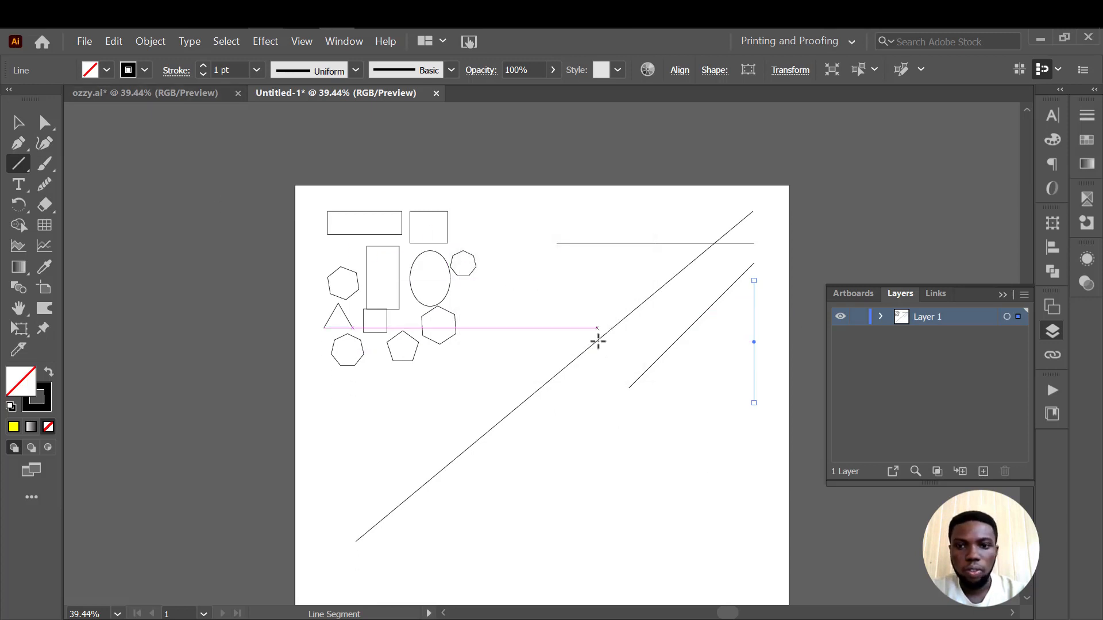
{"action": "key", "text": "v"}
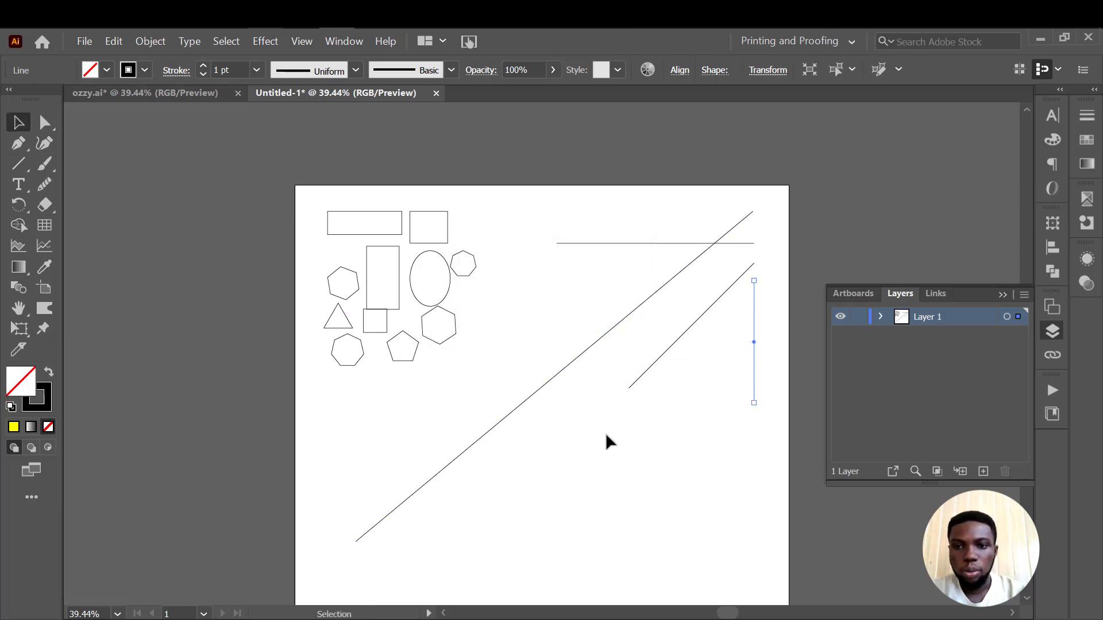
{"action": "left_click", "coordinate": [605, 432]}
{"action": "scroll", "coordinate": [479, 379], "scroll_direction": "down", "scroll_amount": 3}
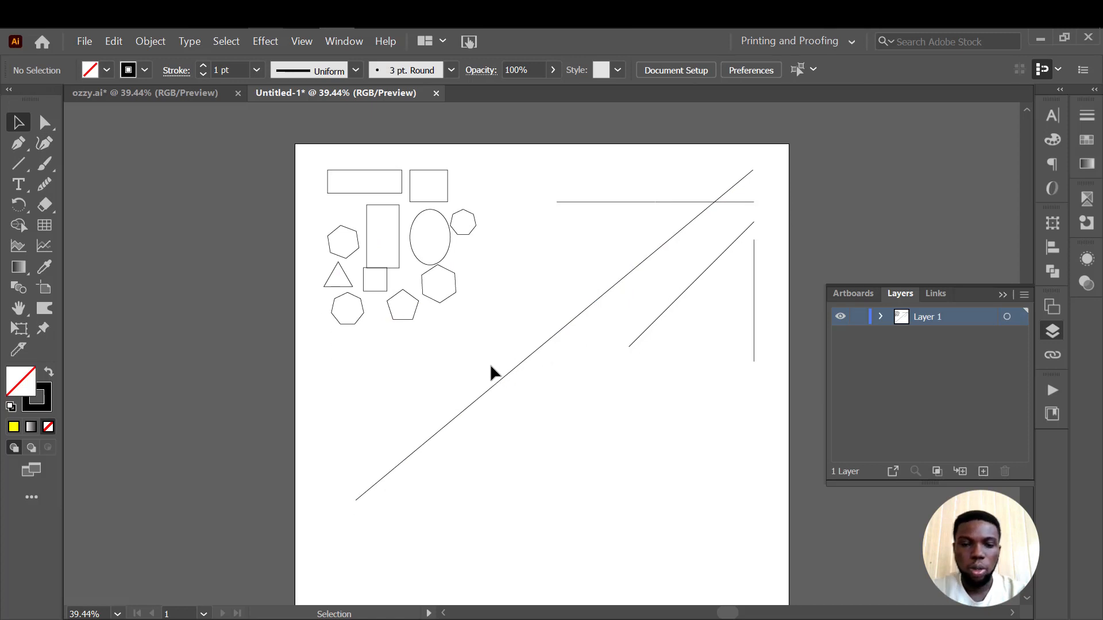
- Draw a small square with the Rectangle tool near the artboard's middle, below the long diagonal line
{"action": "left_click", "coordinate": [335, 171]}
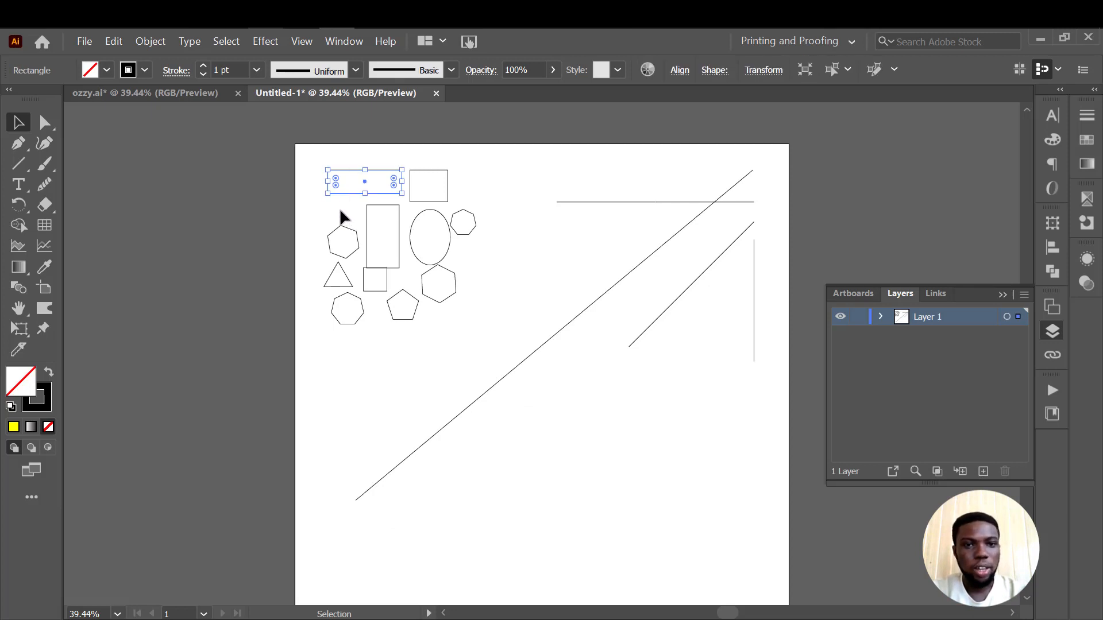
{"action": "left_click_drag", "start_coordinate": [18, 166], "coordinate": [87, 163]}
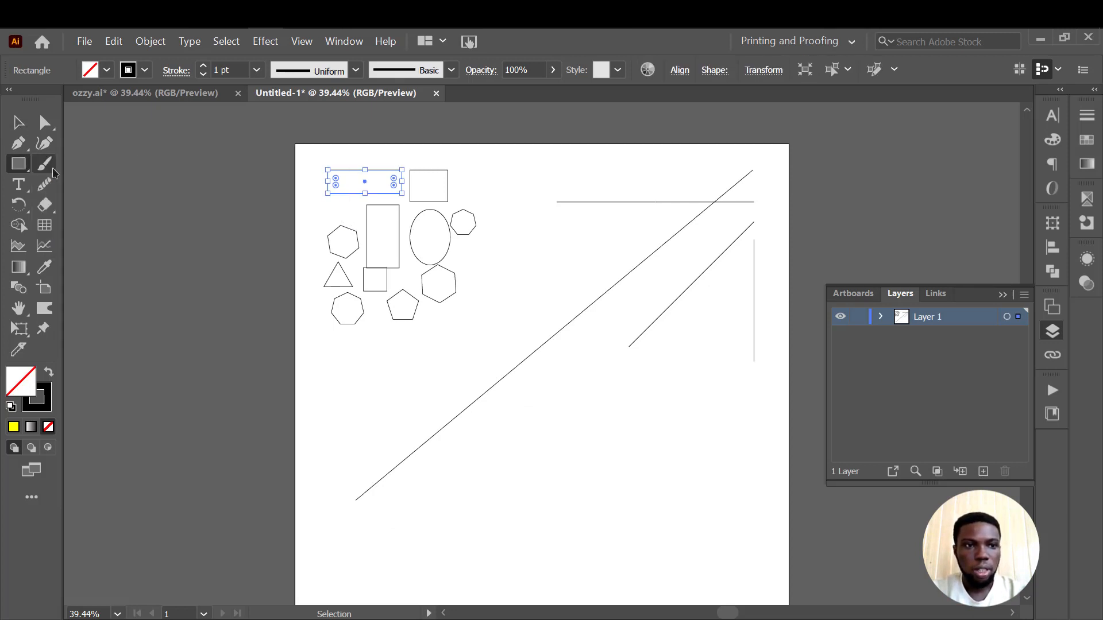
{"action": "scroll", "coordinate": [597, 460], "scroll_direction": "down", "scroll_amount": 2}
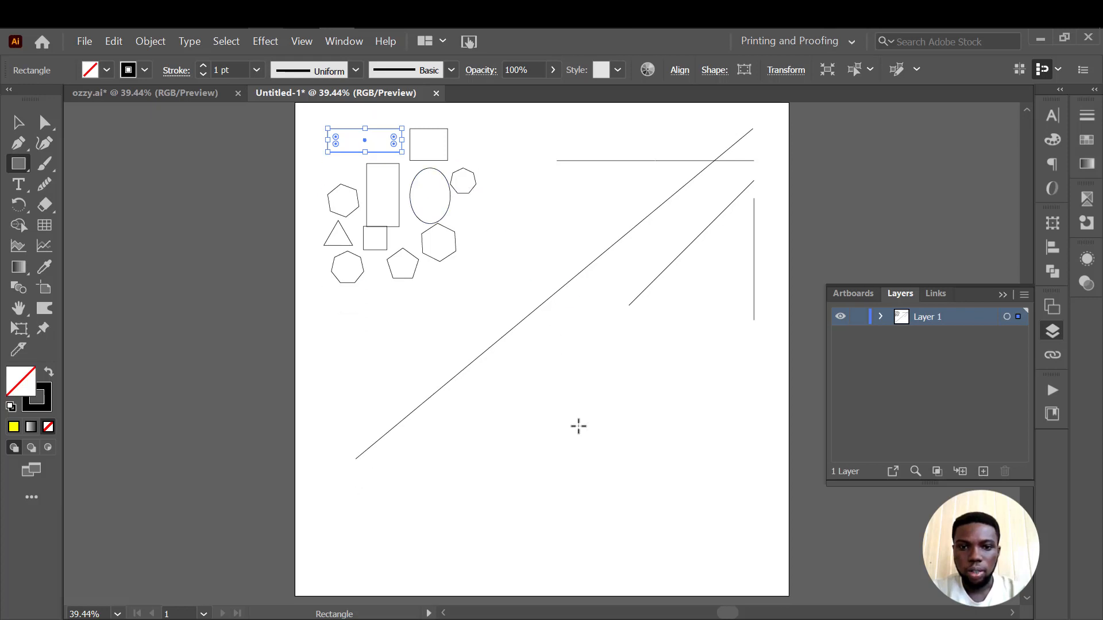
{"action": "left_click_drag", "start_coordinate": [542, 295], "coordinate": [594, 346]}
- Draw a perfect circle with the Ellipse tool just below the small square
{"action": "left_click_drag", "start_coordinate": [19, 167], "coordinate": [64, 184]}
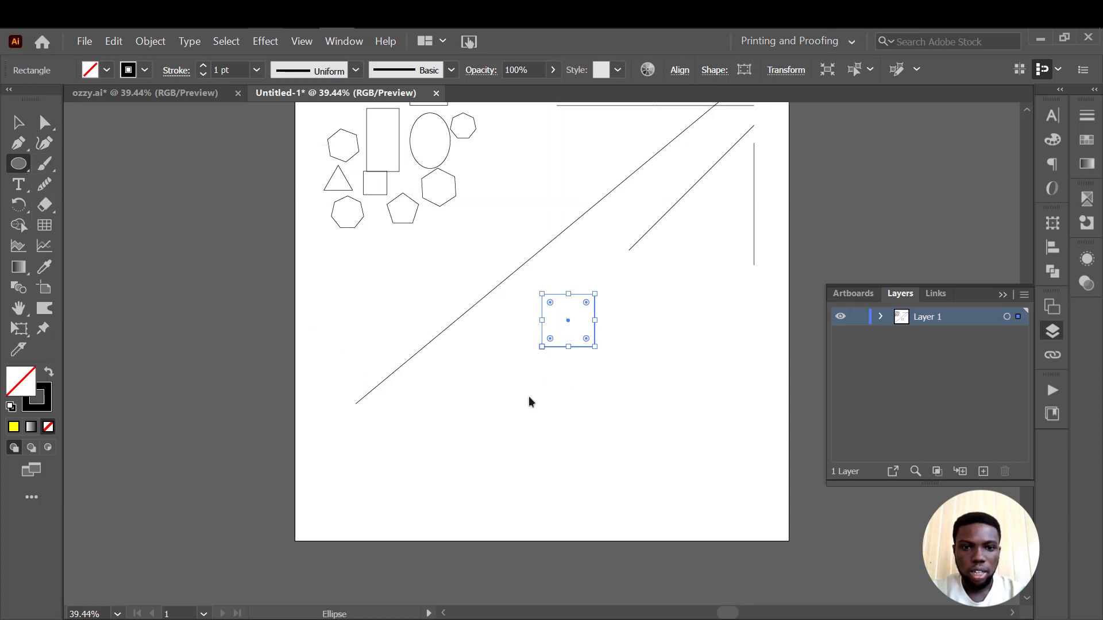
{"action": "left_click_drag", "start_coordinate": [19, 164], "coordinate": [68, 186]}
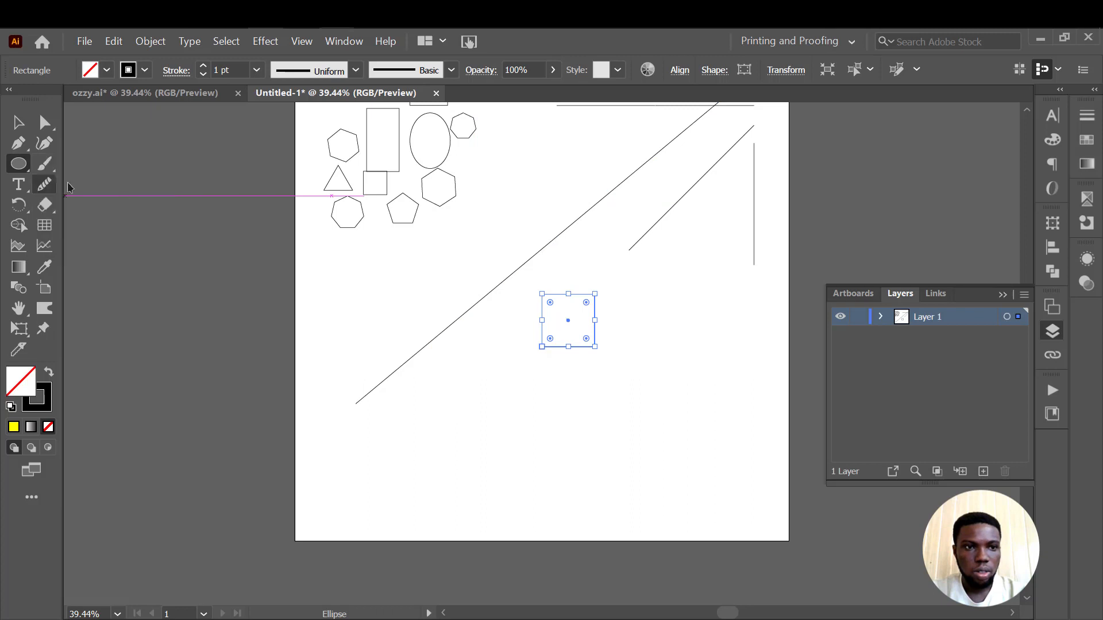
{"action": "left_click", "coordinate": [477, 370]}
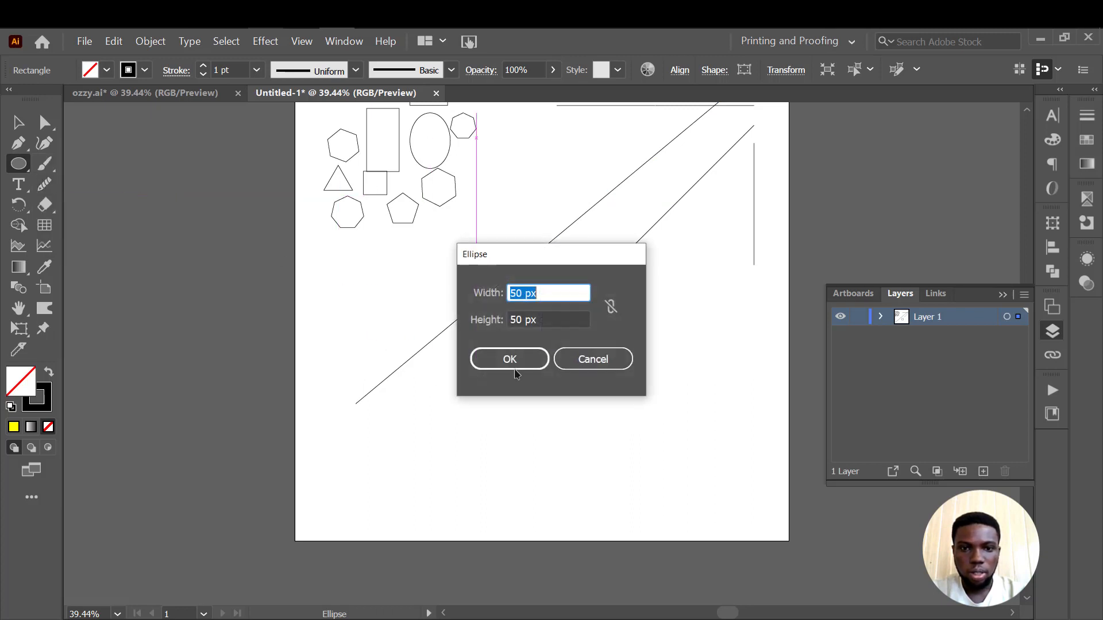
{"action": "left_click", "coordinate": [596, 363]}
{"action": "left_click_drag", "start_coordinate": [469, 371], "coordinate": [568, 444]}
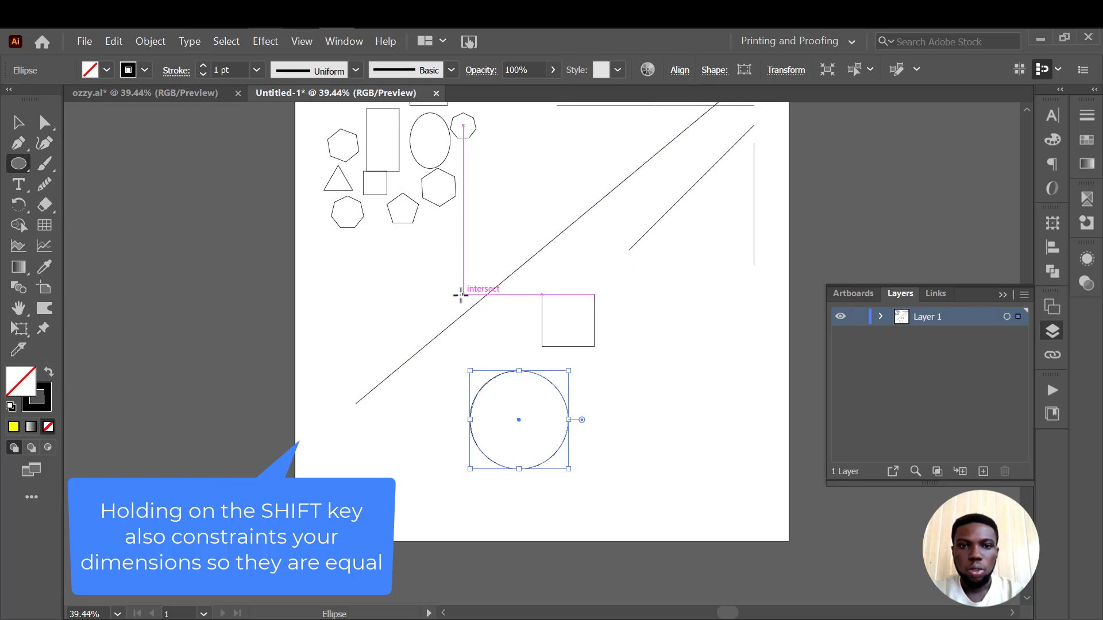
{"action": "scroll", "coordinate": [438, 289], "scroll_direction": "up", "scroll_amount": 1}
{"action": "scroll", "coordinate": [438, 290], "scroll_direction": "up", "scroll_amount": 1}
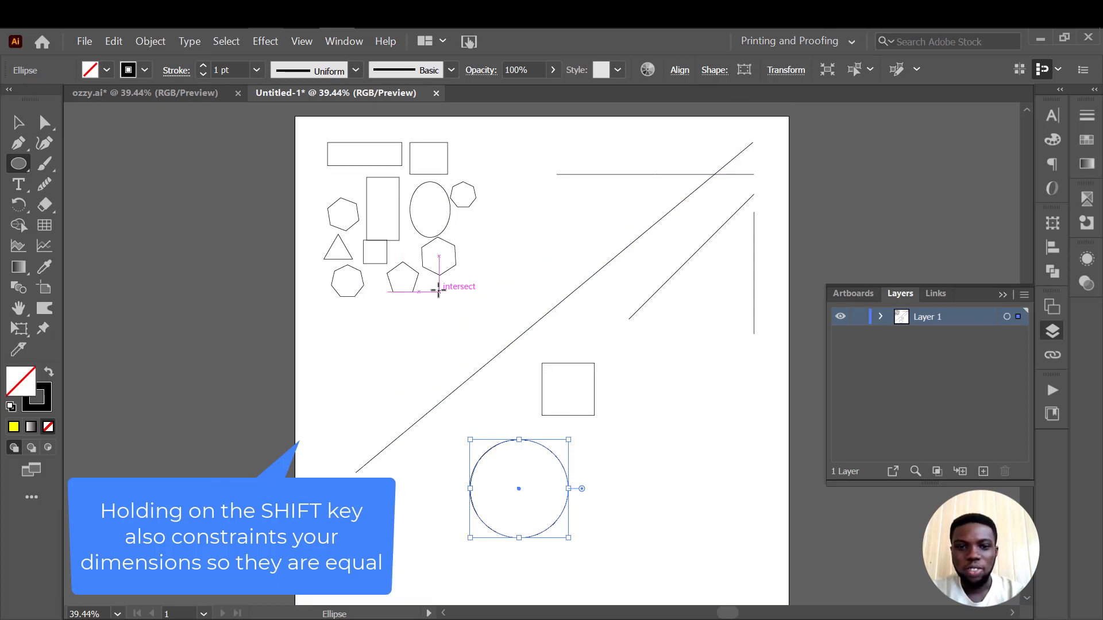